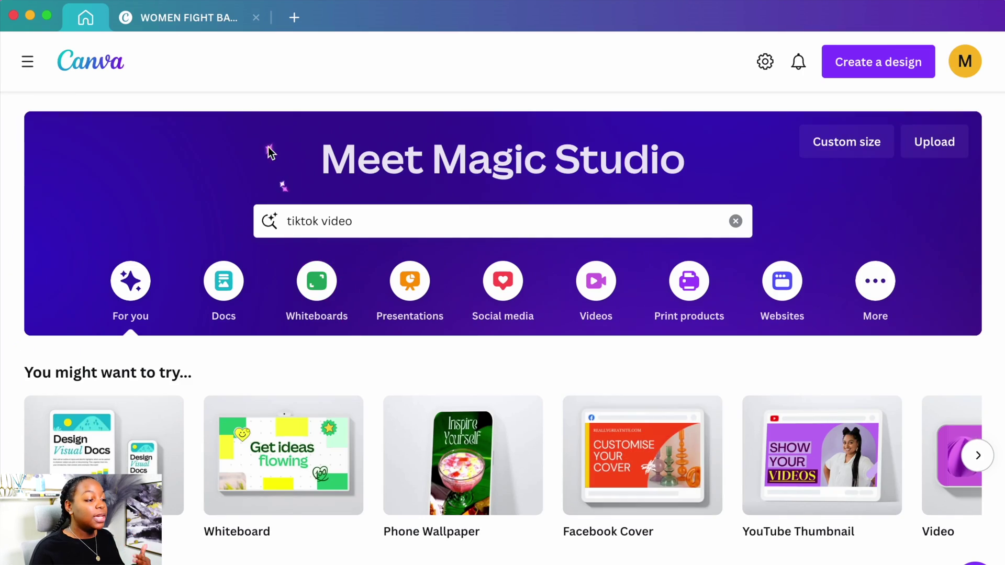
Open the WOMEN FIGHT BACK website design and unlock it for editing.
{"action": "left_click", "coordinate": [192, 27]}
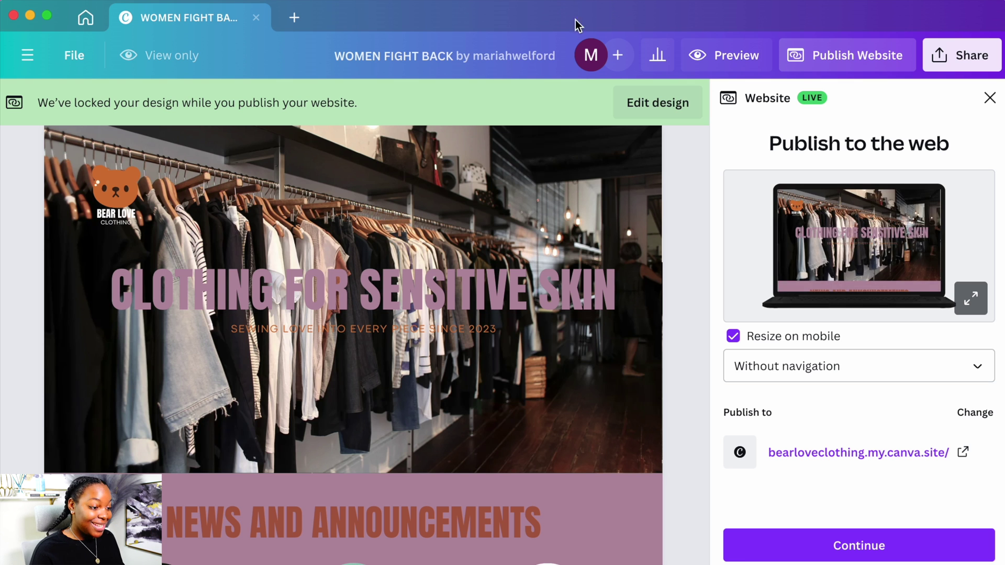
{"action": "left_click", "coordinate": [662, 105]}
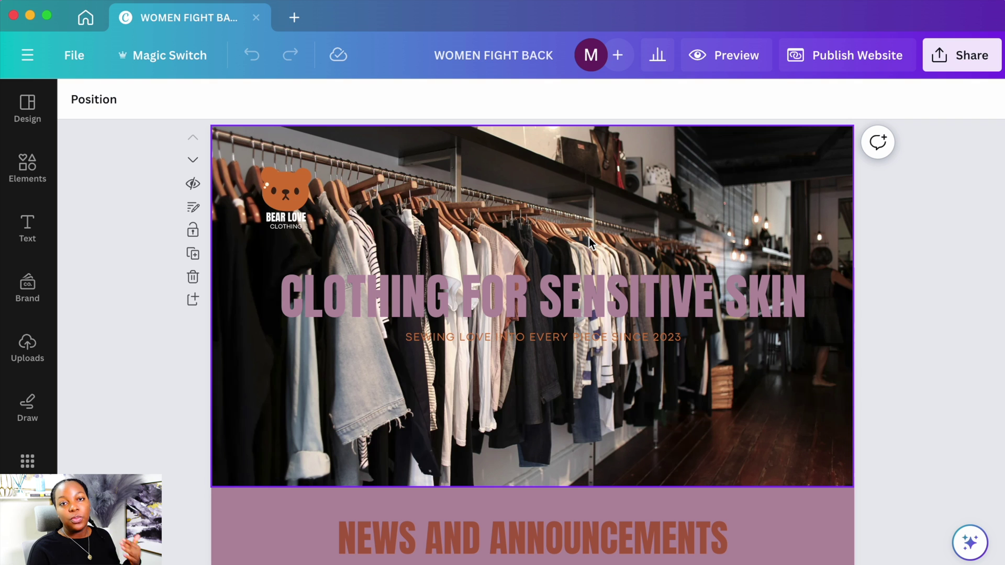
Add a new heading and place it at the hero image's top right.
{"action": "left_click", "coordinate": [28, 231]}
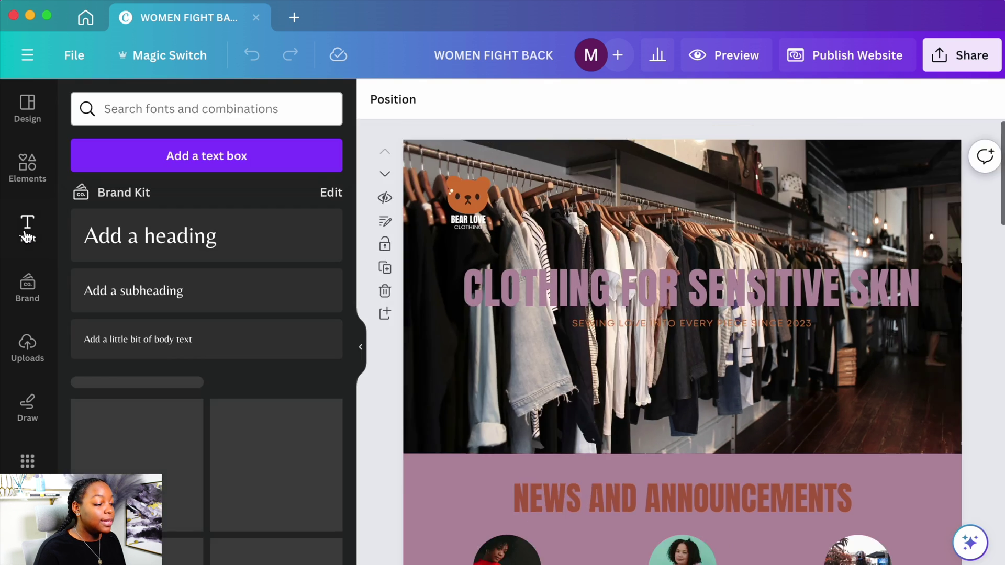
{"action": "left_click", "coordinate": [215, 241]}
{"action": "left_click_drag", "start_coordinate": [694, 345], "coordinate": [922, 258]}
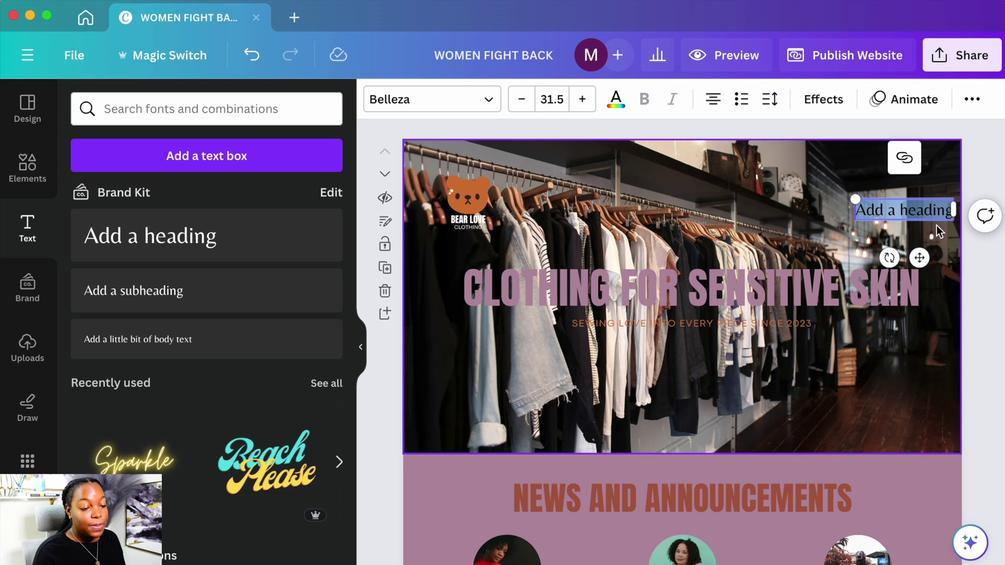
{"action": "left_click", "coordinate": [474, 226]}
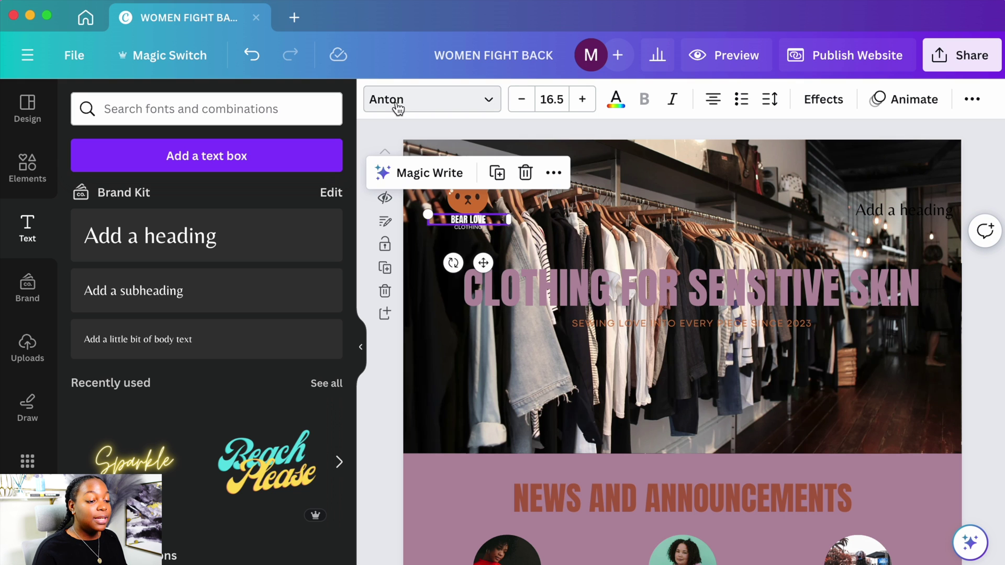
Set the heading to Anton font in white, reading 'About'.
{"action": "left_click", "coordinate": [904, 210]}
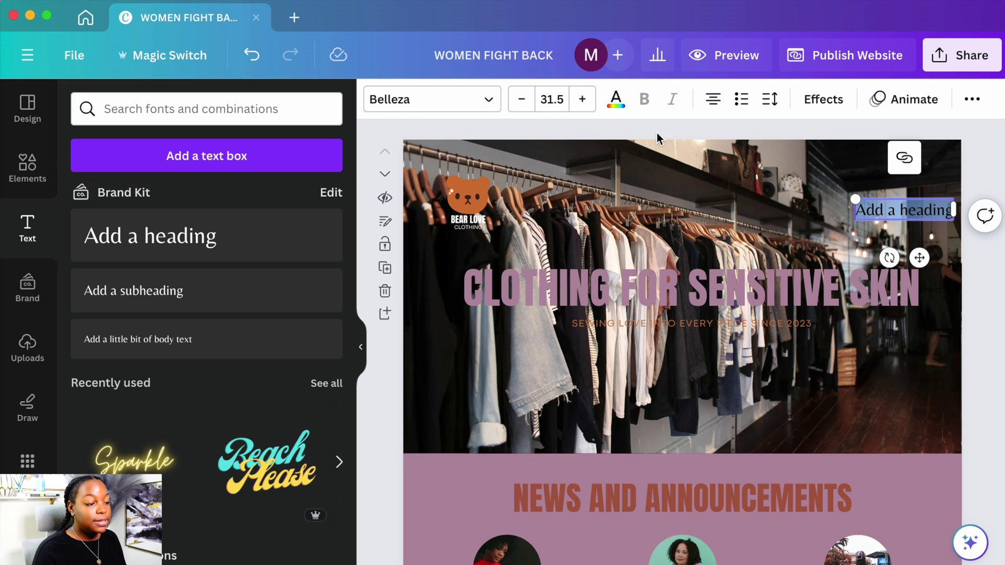
{"action": "left_click", "coordinate": [482, 100]}
{"action": "left_click", "coordinate": [166, 280]}
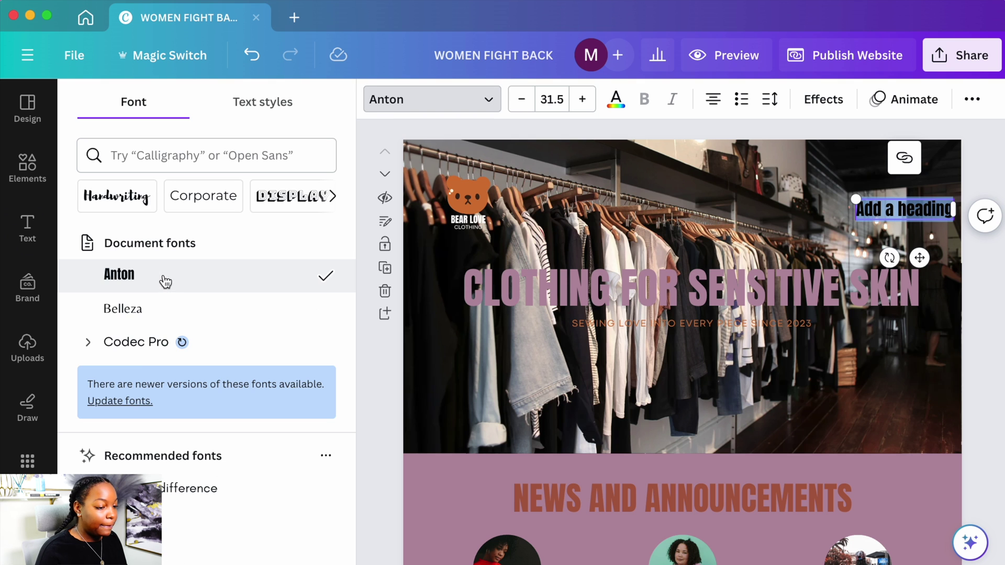
{"action": "left_click", "coordinate": [617, 103]}
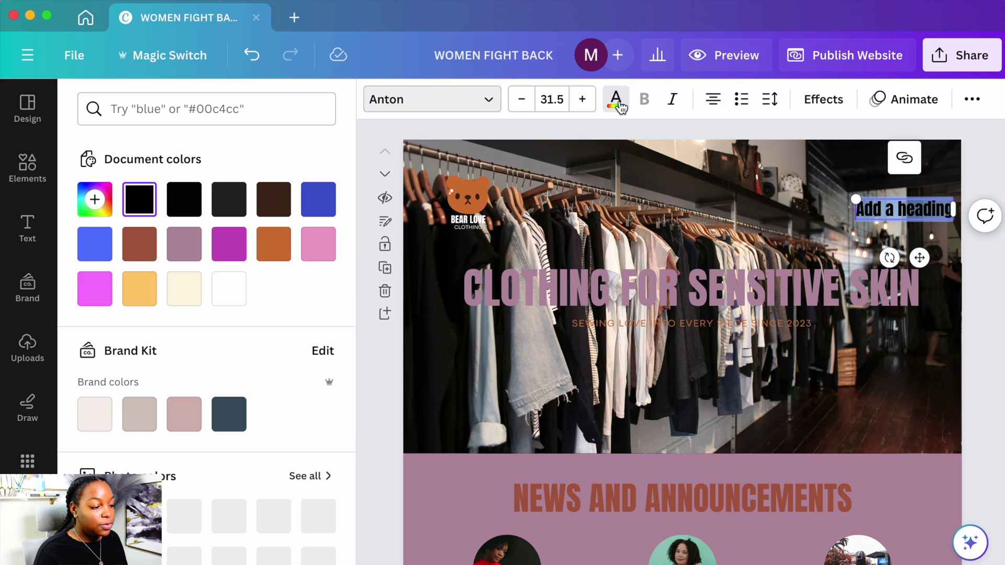
{"action": "left_click", "coordinate": [231, 291]}
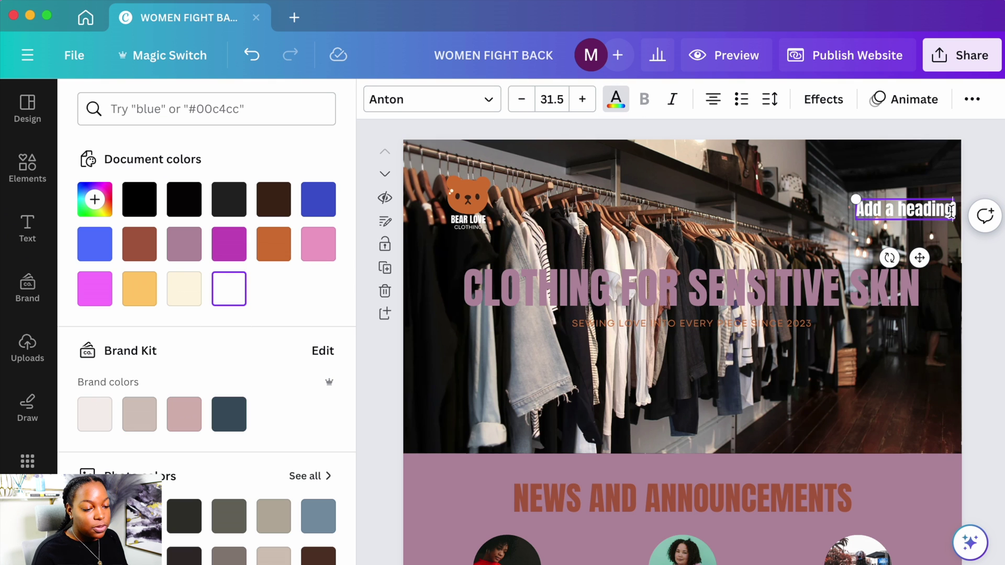
{"action": "type", "text": "About"}
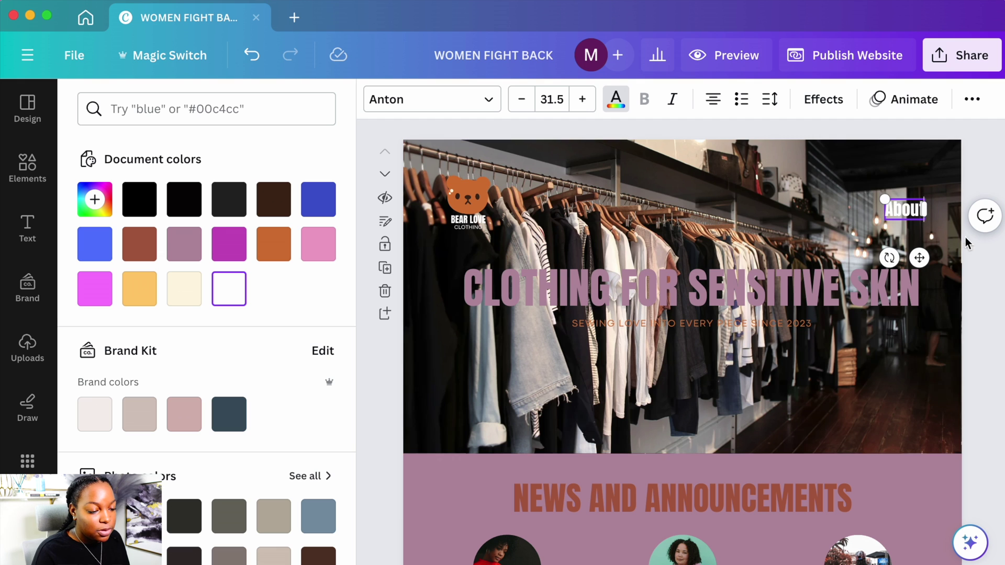
{"action": "left_click", "coordinate": [935, 236]}
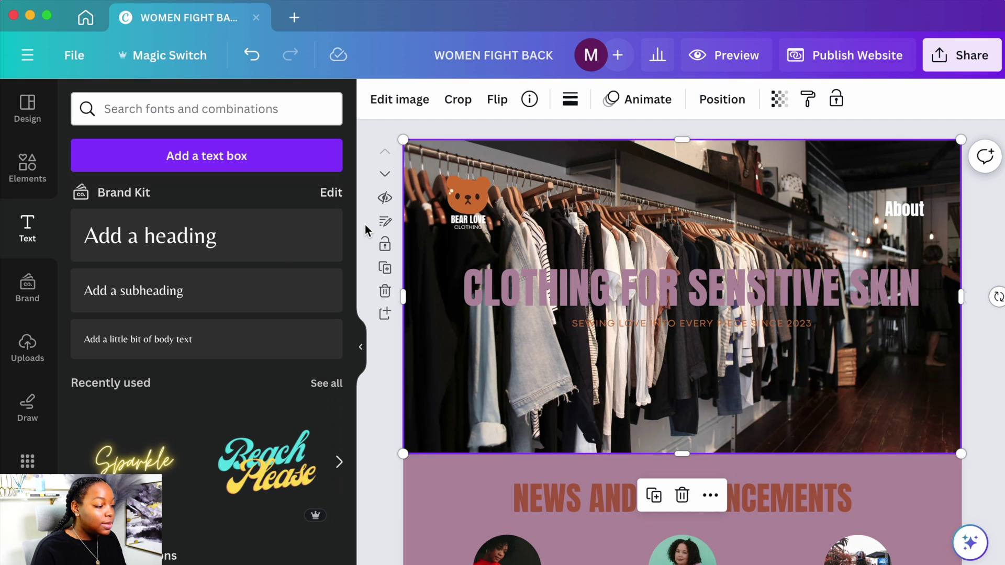
Search Elements for 'oval', add a pill shape and shrink it to button size.
{"action": "left_click", "coordinate": [162, 112]}
{"action": "type", "text": "oval"}
{"action": "key", "text": "Return"}
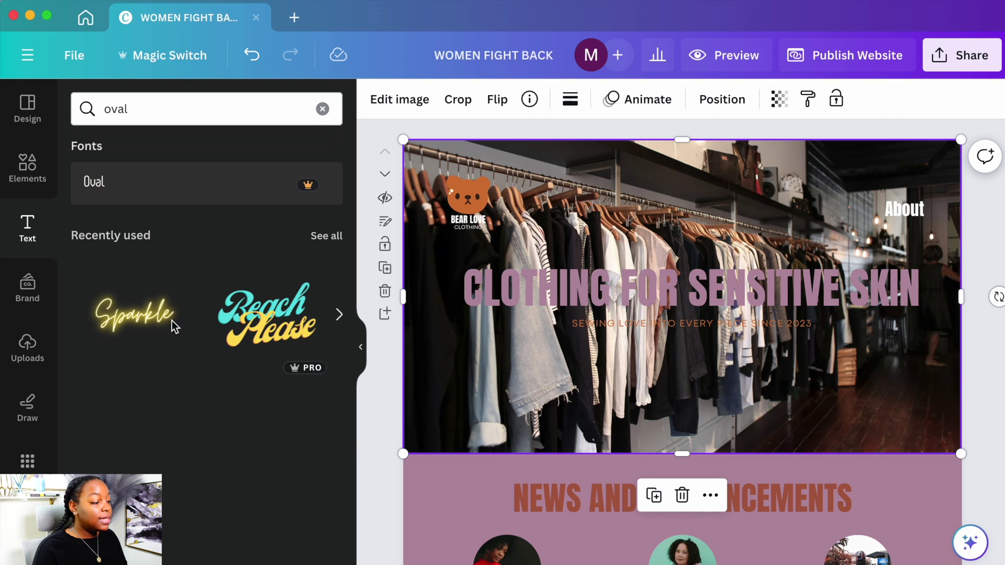
{"action": "left_click", "coordinate": [24, 168]}
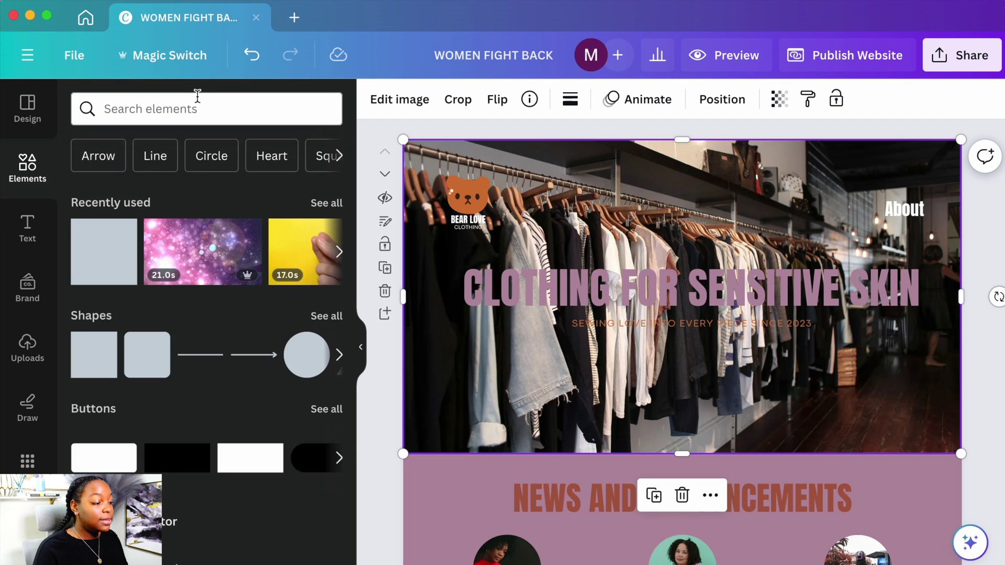
{"action": "left_click", "coordinate": [199, 102]}
{"action": "type", "text": "oval"}
{"action": "key", "text": "Return"}
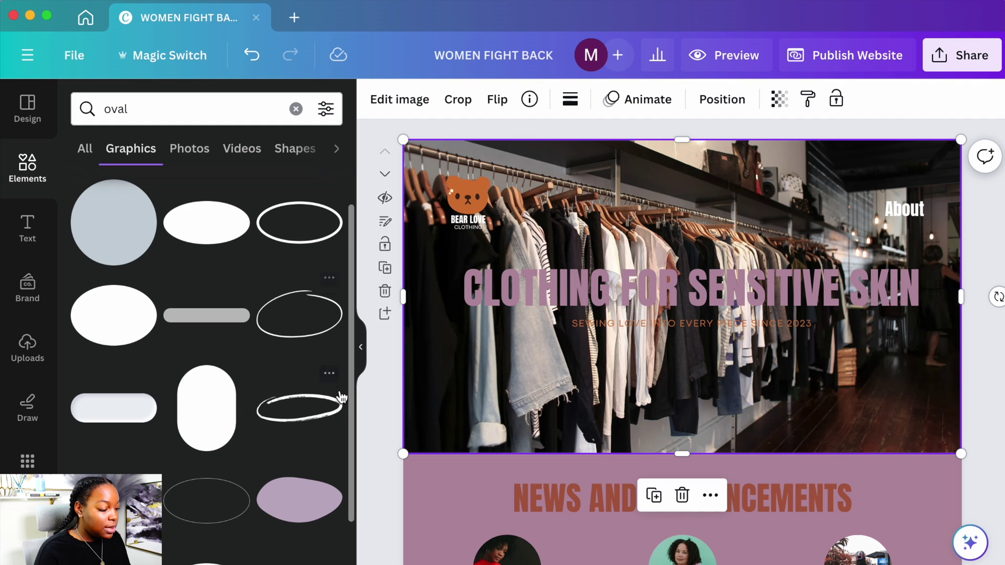
{"action": "left_click", "coordinate": [114, 408]}
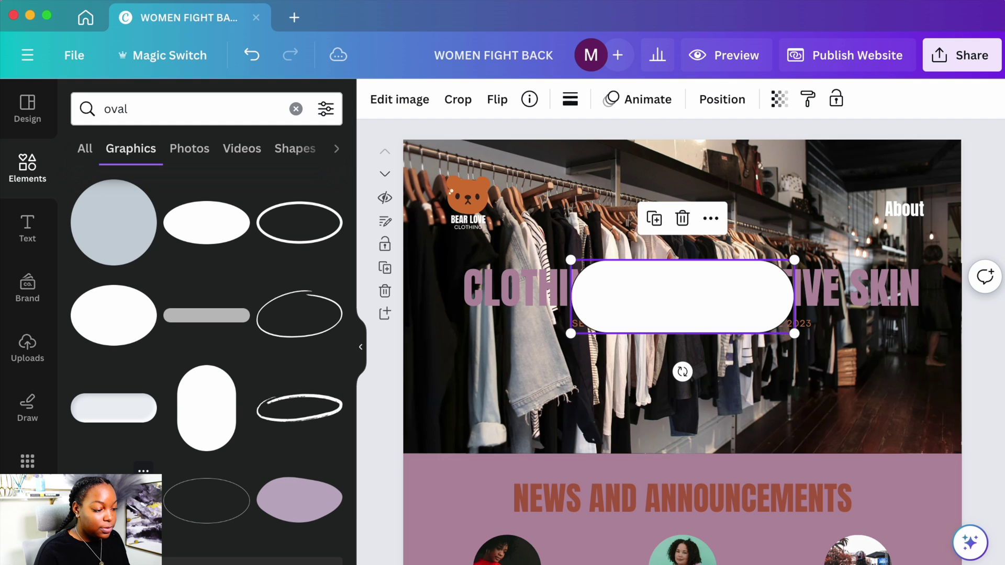
{"action": "left_click_drag", "start_coordinate": [796, 264], "coordinate": [917, 212]}
Send the pill behind the About text, fill it mauve #b68fa2, and start publishing.
{"action": "left_click", "coordinate": [933, 155]}
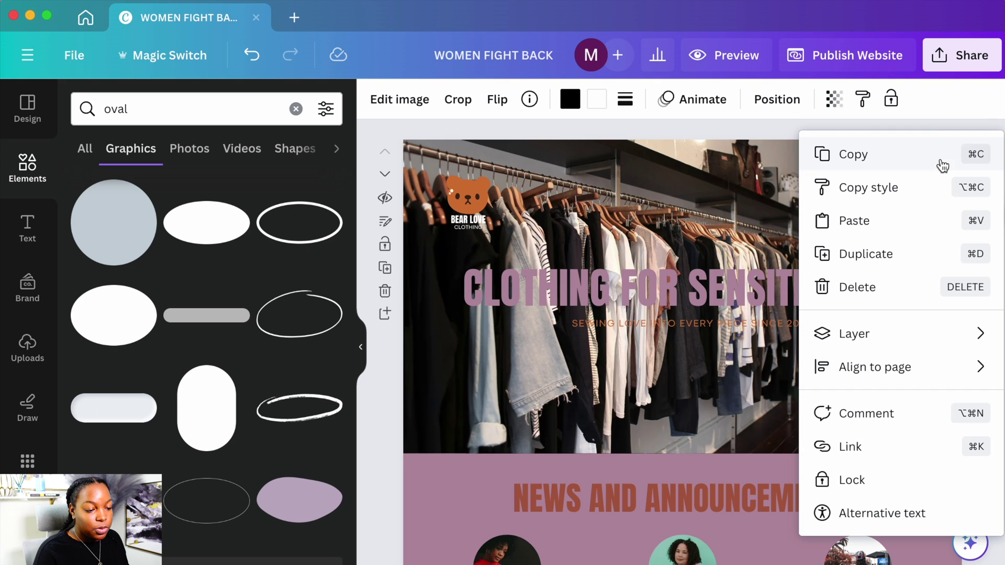
{"action": "mouse_move", "coordinate": [905, 339]}
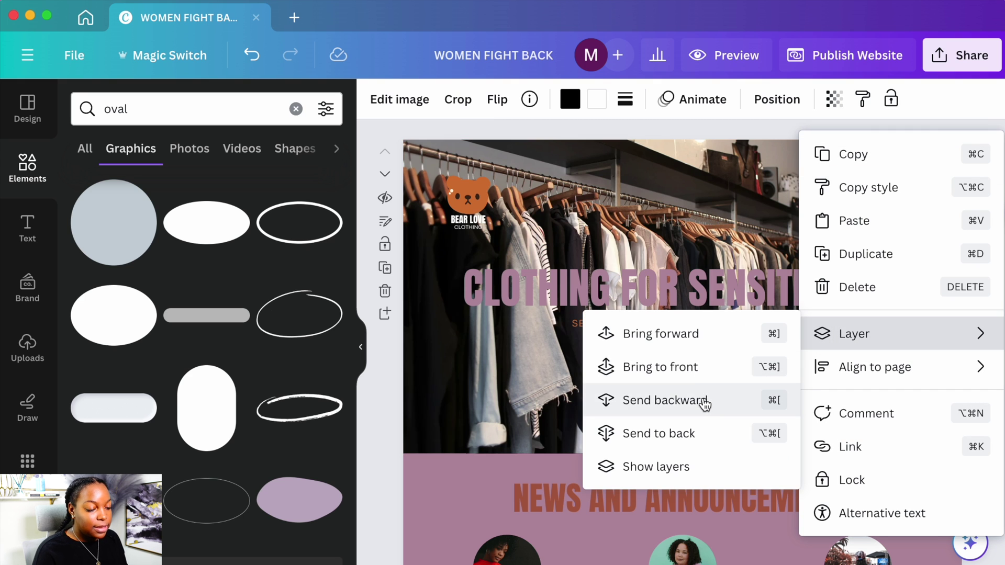
{"action": "left_click", "coordinate": [706, 404]}
{"action": "left_click", "coordinate": [597, 99]}
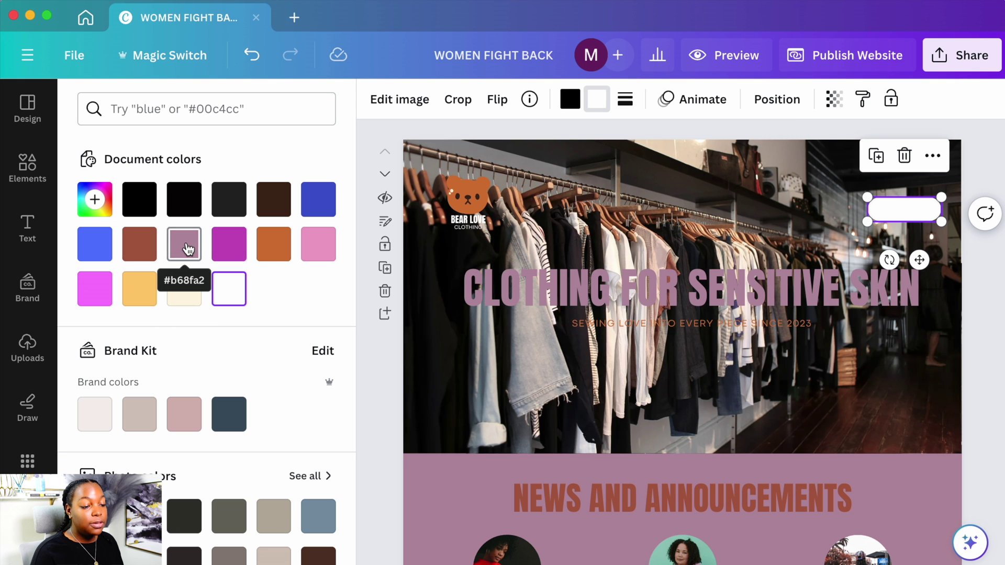
{"action": "left_click", "coordinate": [186, 245]}
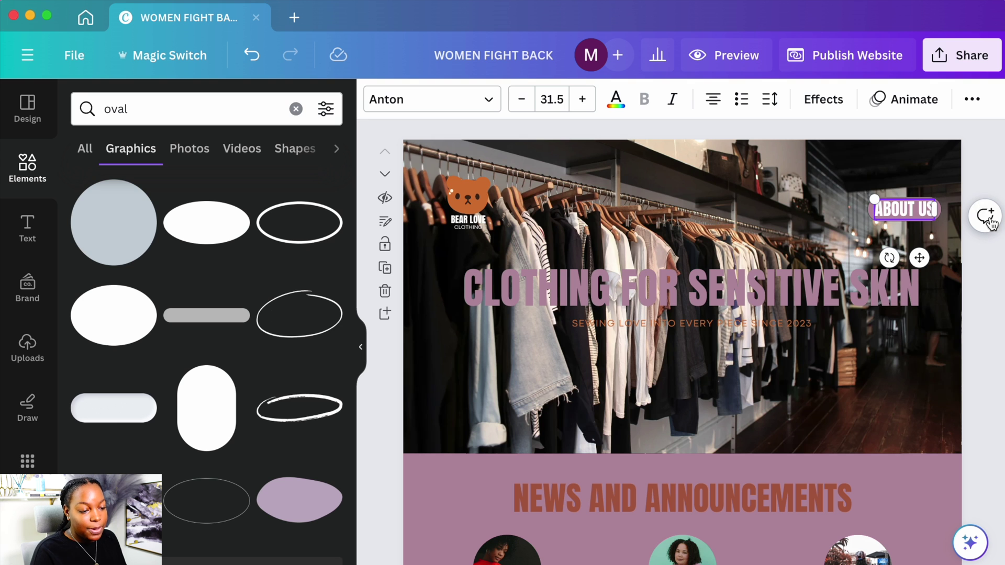
{"action": "left_click", "coordinate": [864, 58]}
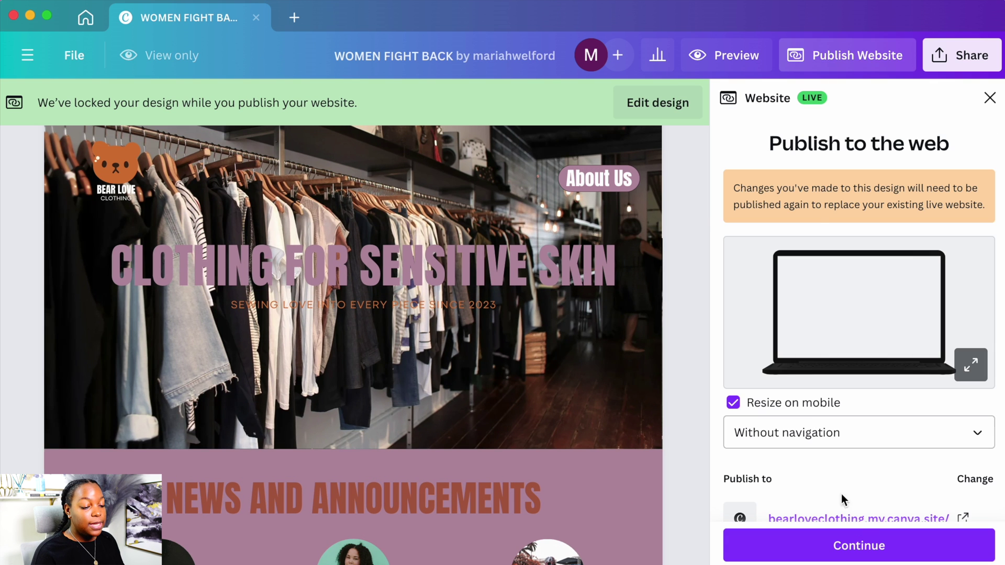
Publish the changes and view the live site at bearloveclothing.my.canva.site.
{"action": "left_click", "coordinate": [864, 546]}
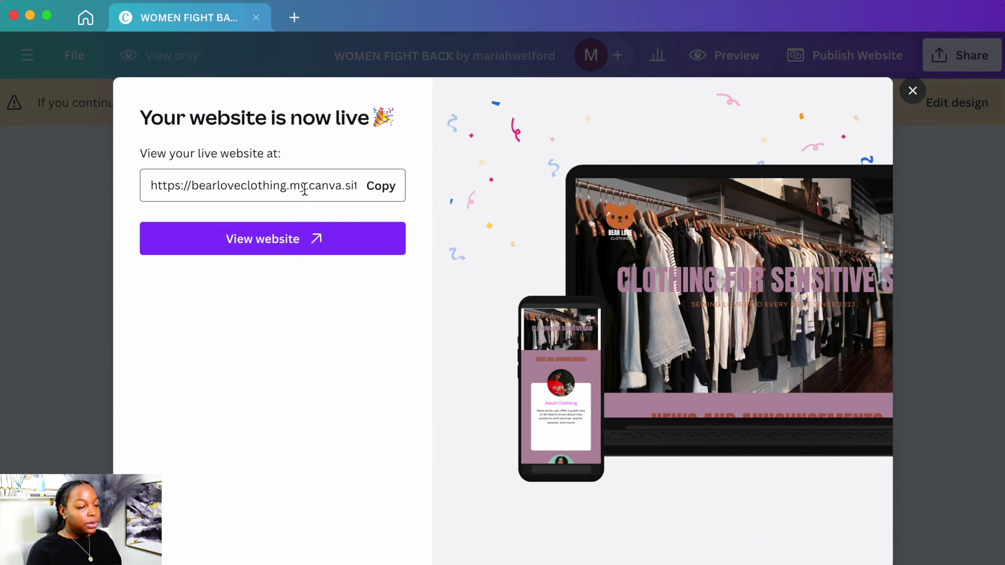
{"action": "left_click", "coordinate": [313, 243]}
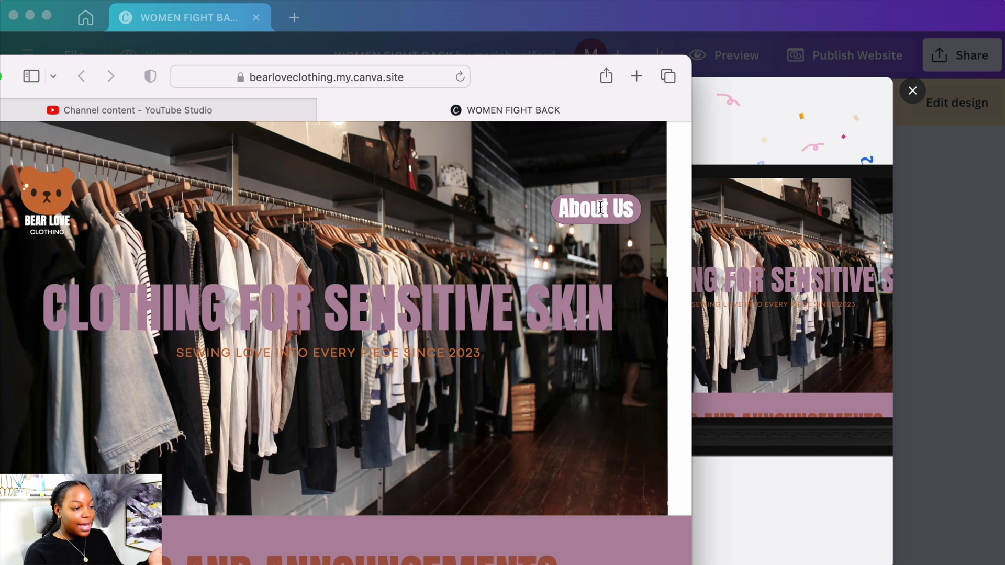
Move the Safari window into full view to check the live site, then close it.
{"action": "left_click_drag", "start_coordinate": [571, 71], "coordinate": [702, 44]}
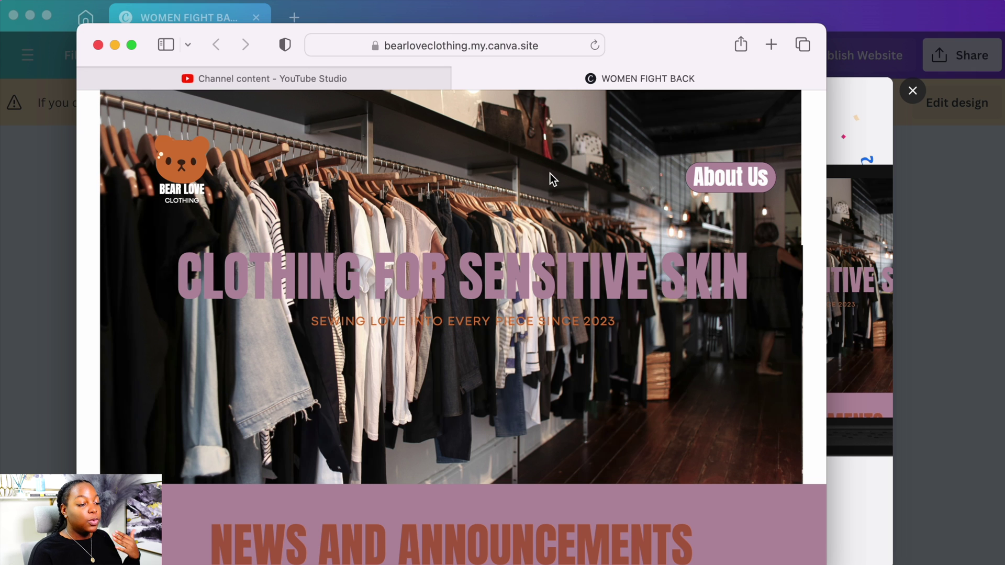
{"action": "left_click", "coordinate": [96, 45]}
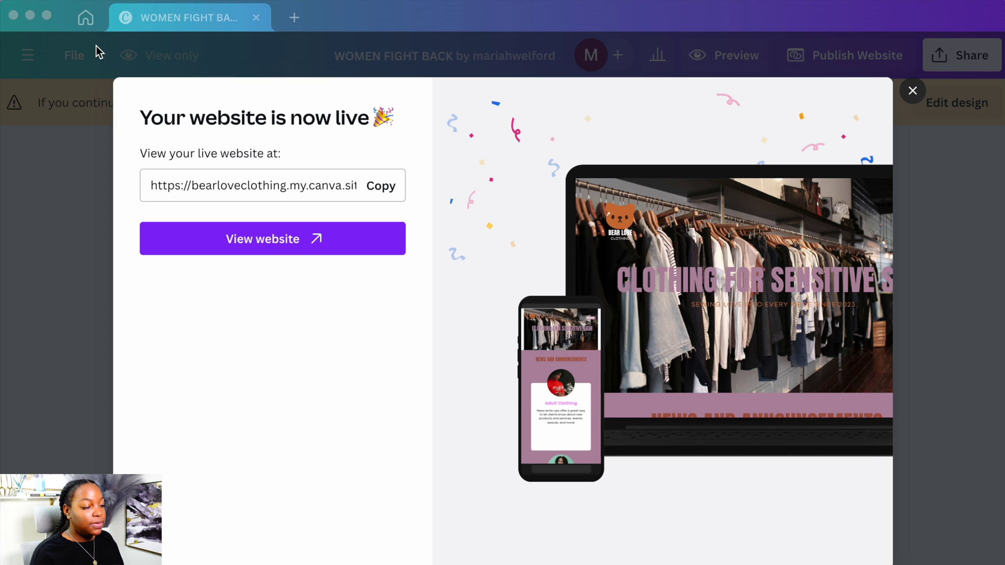
Dismiss the live-site announcement and create a new blank Website design from a 'websit' search.
{"action": "left_click", "coordinate": [911, 94]}
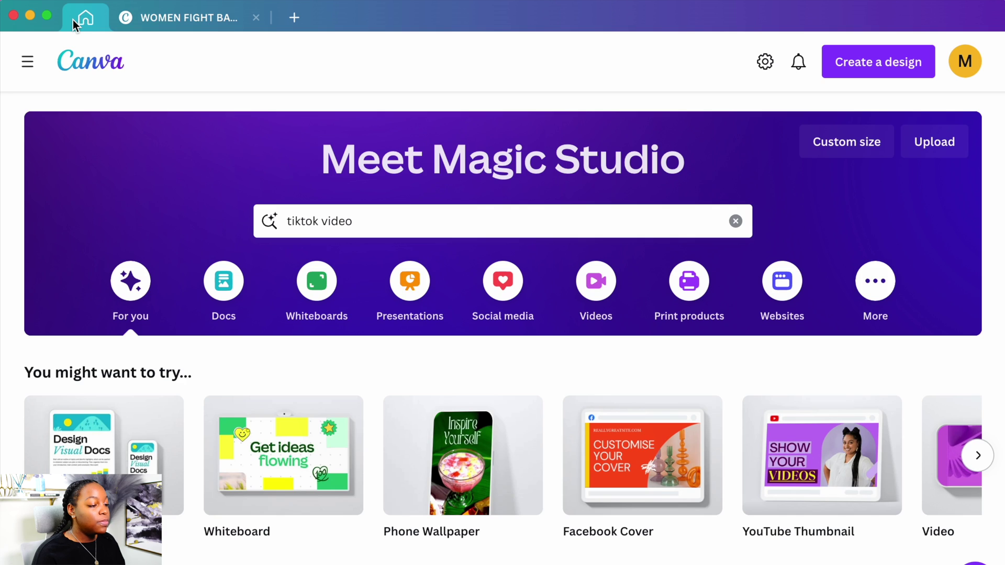
{"action": "left_click", "coordinate": [864, 64]}
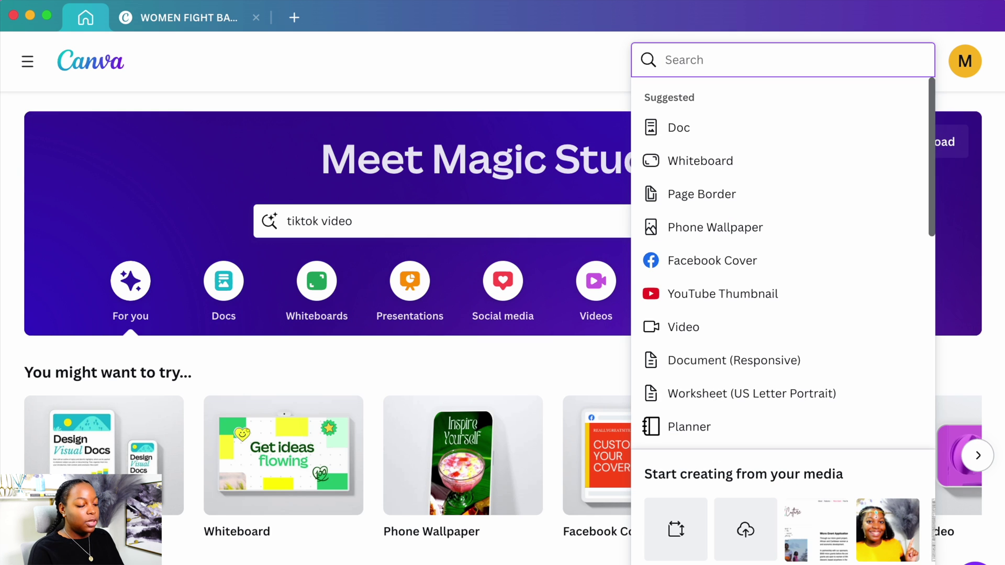
{"action": "type", "text": "websit"}
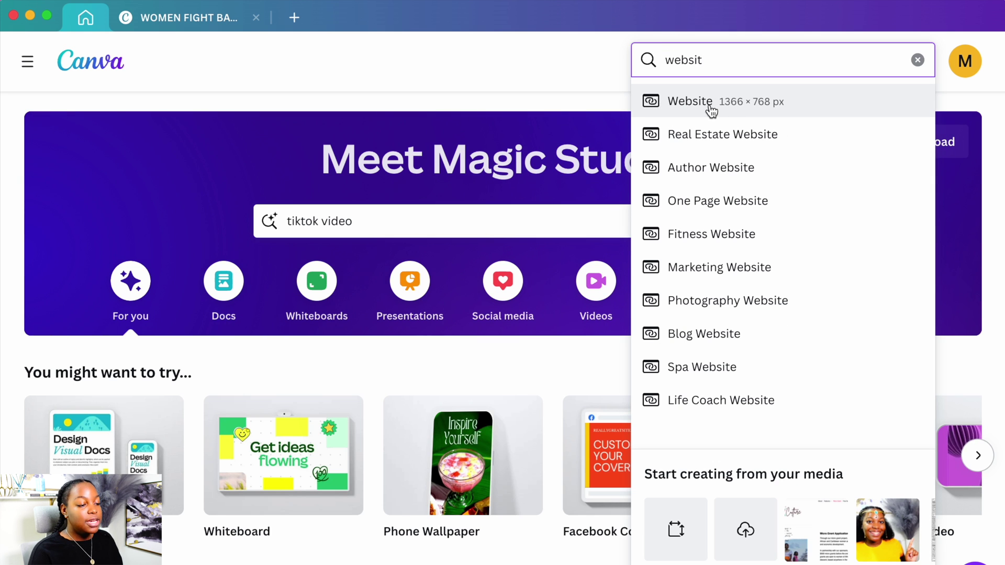
{"action": "left_click", "coordinate": [711, 107]}
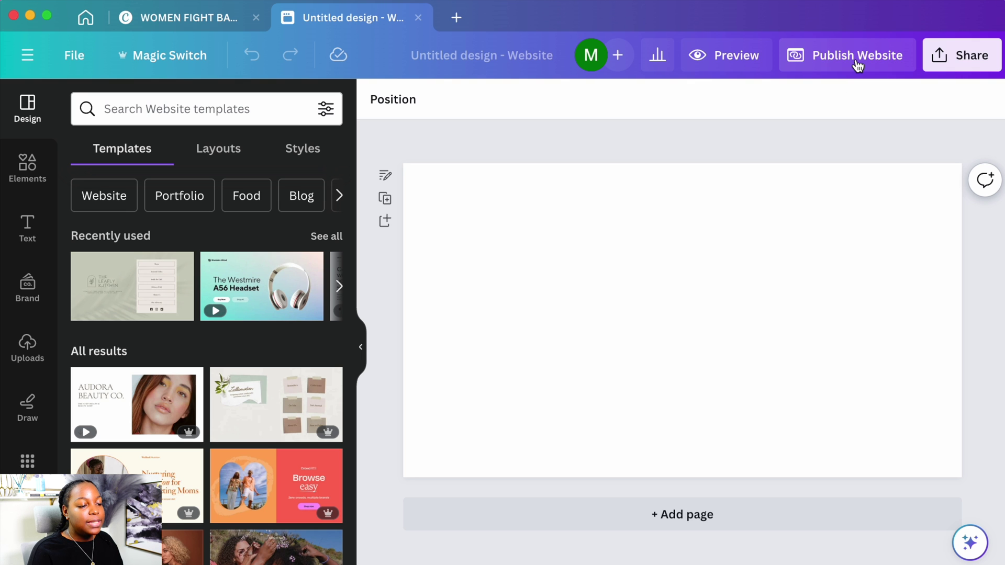
Set the new blank design to publish on the free Canva domain.
{"action": "left_click", "coordinate": [856, 62]}
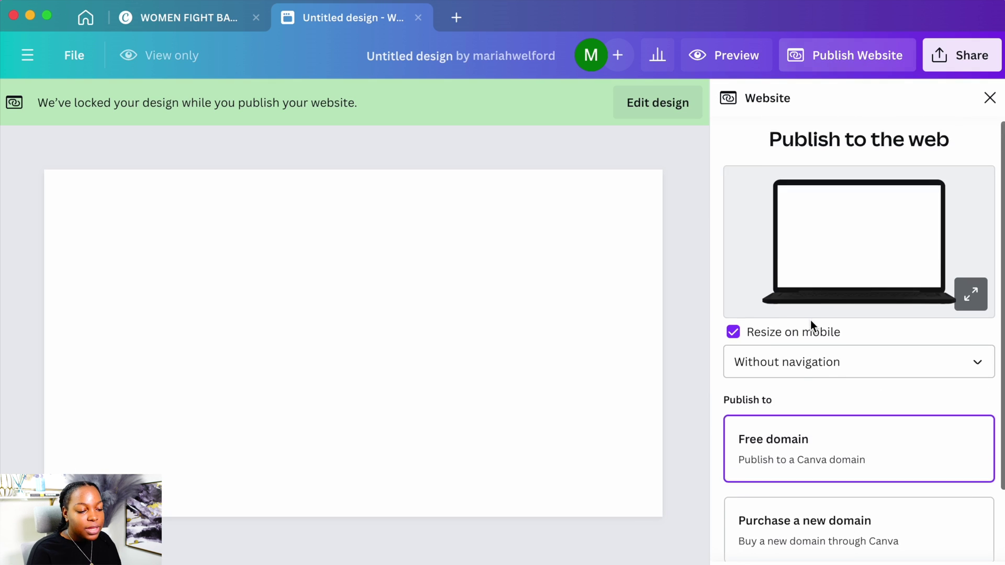
{"action": "scroll", "coordinate": [811, 322], "scroll_direction": "down", "scroll_amount": 3}
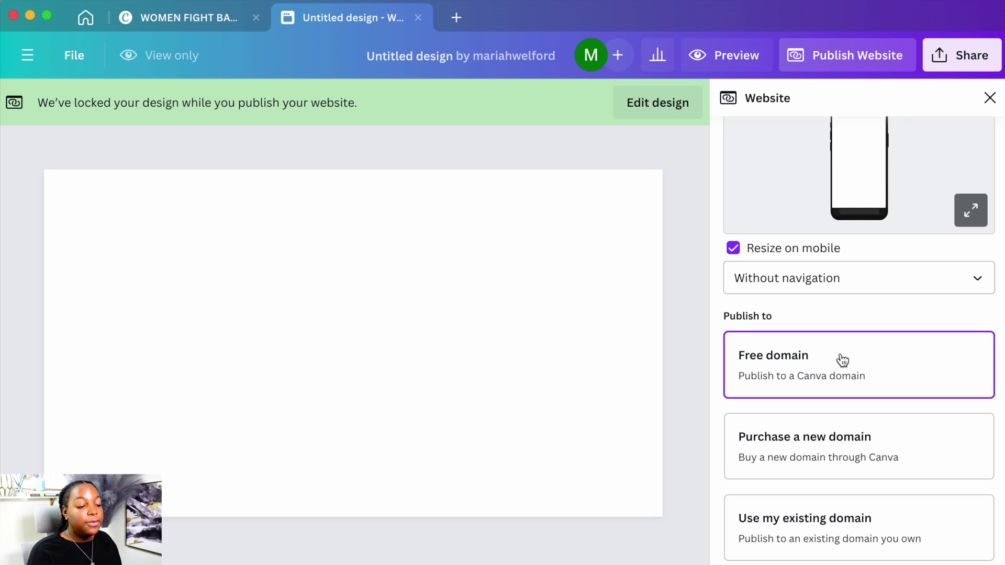
{"action": "left_click", "coordinate": [816, 366]}
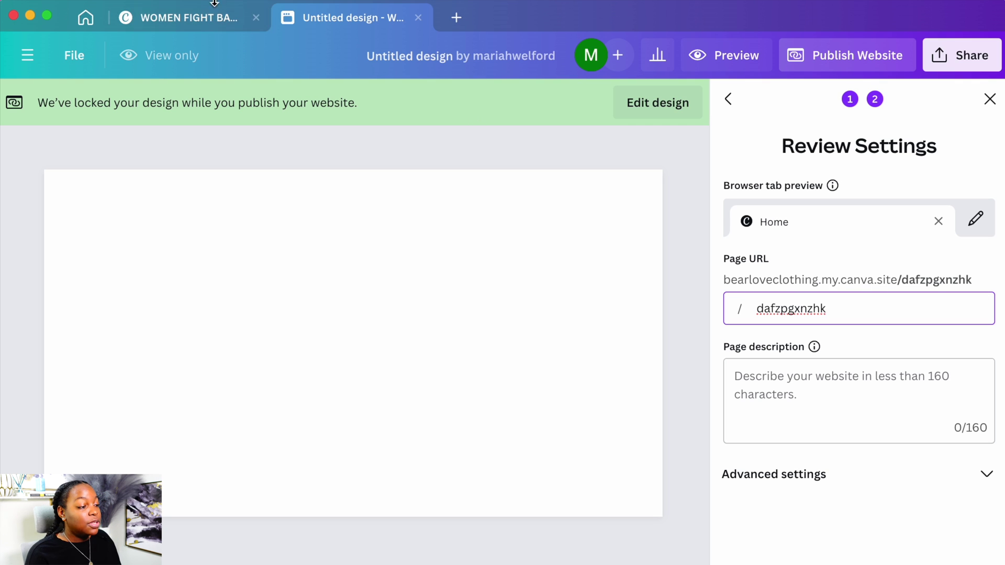
{"action": "left_click", "coordinate": [212, 22]}
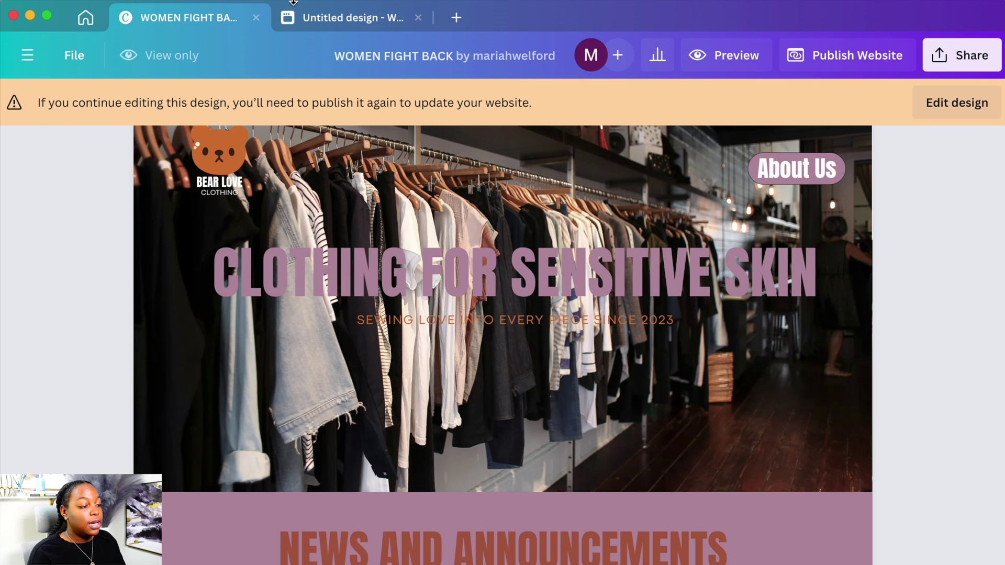
Change the page URL to 'aboutus', add an about-page description, and publish the page.
{"action": "left_click", "coordinate": [305, 16]}
{"action": "left_click_drag", "start_coordinate": [828, 310], "coordinate": [757, 309]}
{"action": "type", "text": "aboutus"}
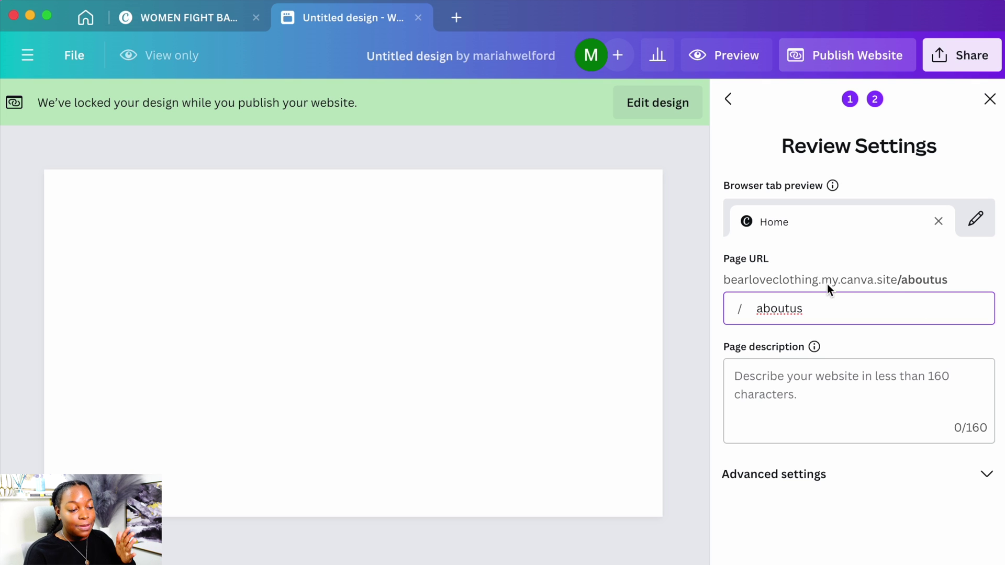
{"action": "left_click", "coordinate": [783, 383]}
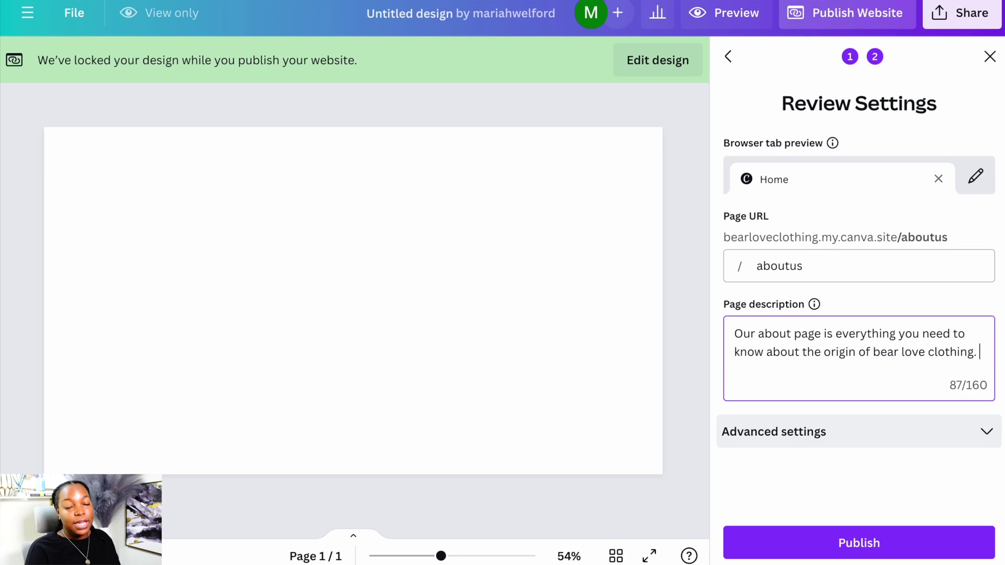
{"action": "left_click", "coordinate": [828, 539]}
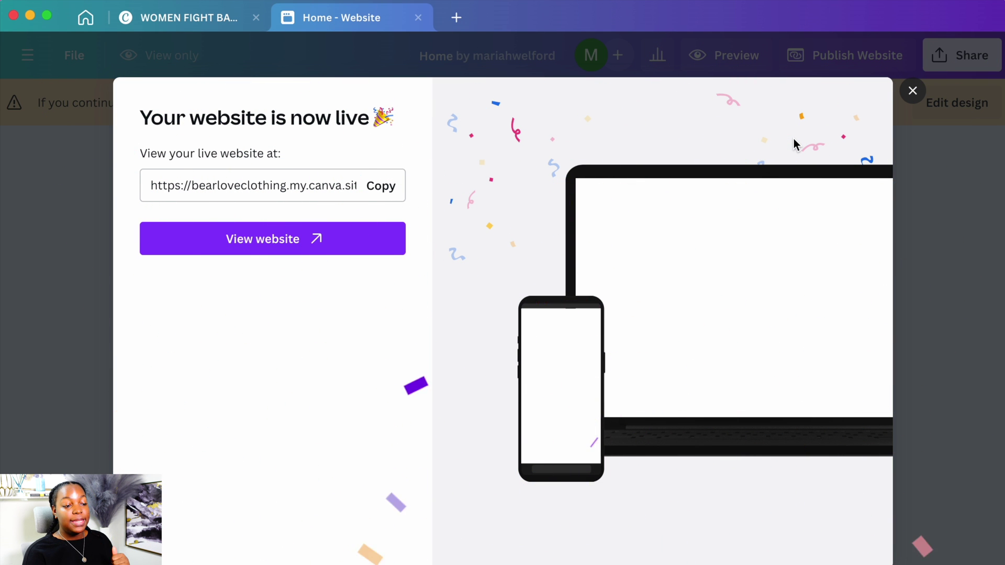
Dismiss the live announcement, unlock the new page, and glance over the WOMEN FIGHT BACK design.
{"action": "left_click", "coordinate": [911, 91]}
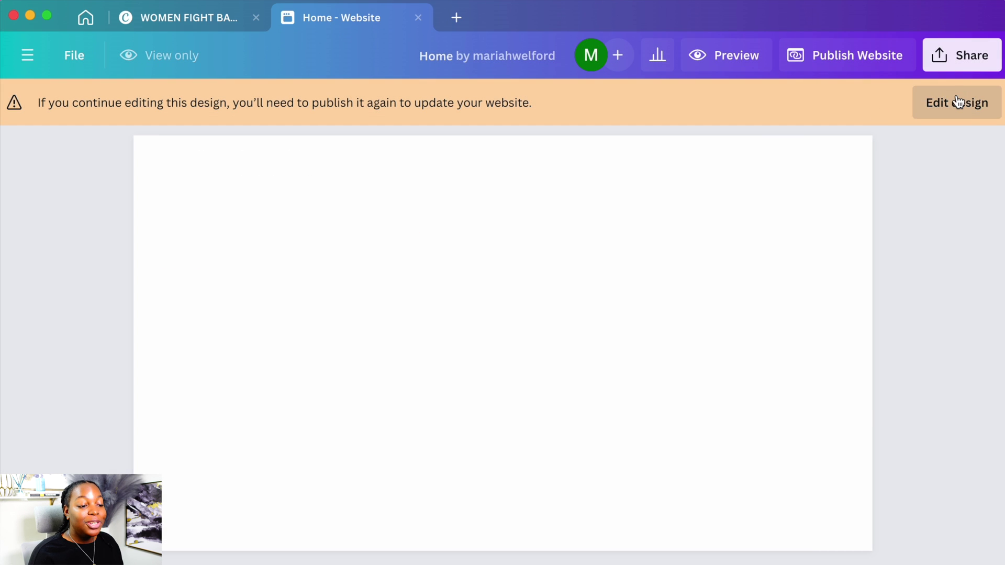
{"action": "left_click", "coordinate": [957, 102]}
{"action": "left_click", "coordinate": [204, 18]}
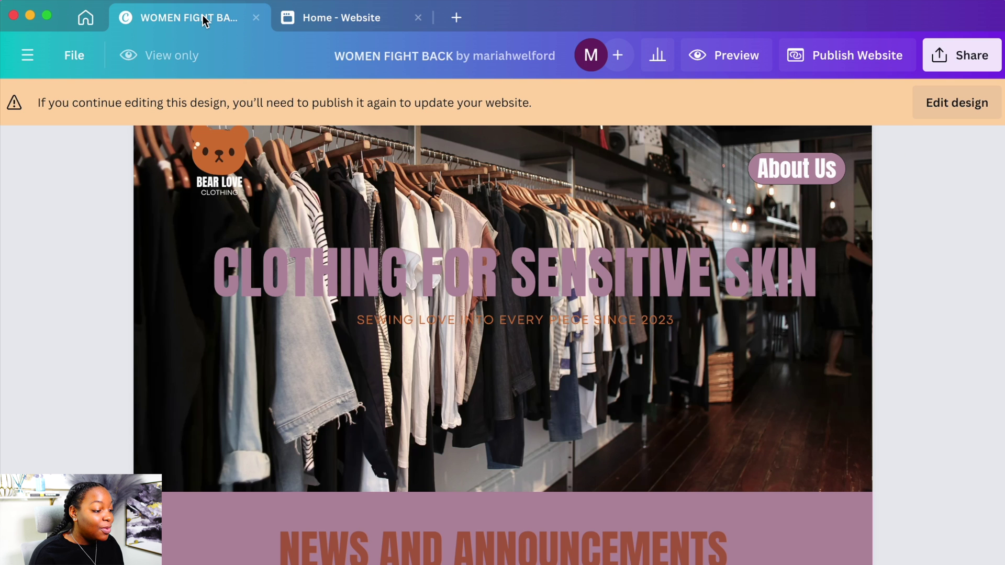
{"action": "scroll", "coordinate": [219, 302], "scroll_direction": "down", "scroll_amount": 10}
{"action": "scroll", "coordinate": [218, 297], "scroll_direction": "down", "scroll_amount": 8}
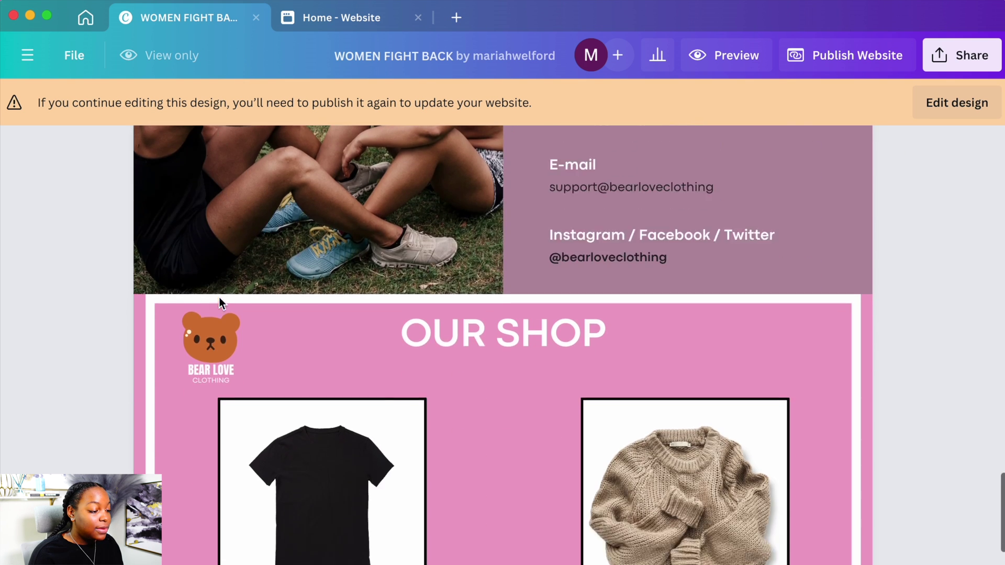
{"action": "scroll", "coordinate": [219, 297], "scroll_direction": "up", "scroll_amount": 15}
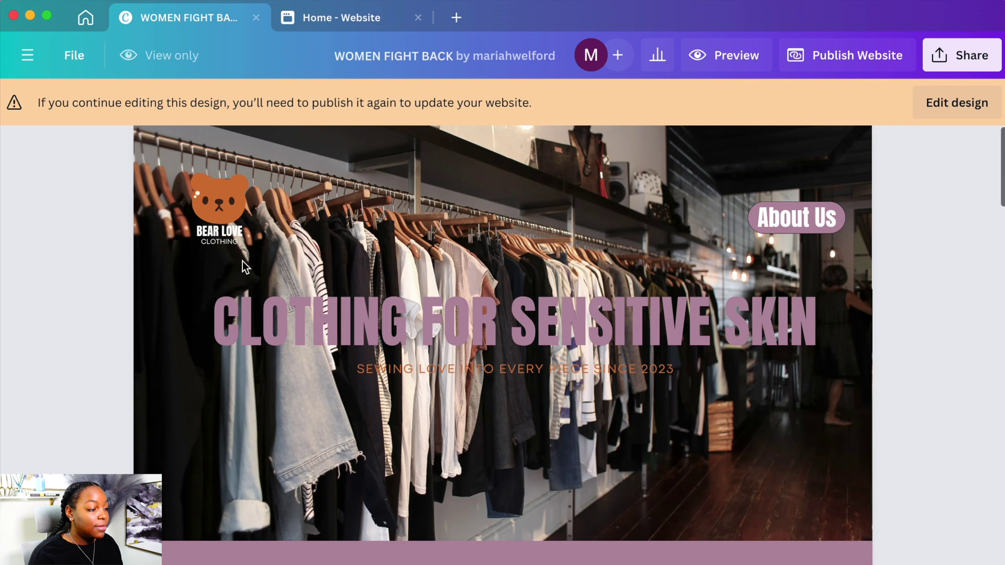
Give the new page a pink brand-colour background.
{"action": "left_click", "coordinate": [306, 18]}
{"action": "left_click", "coordinate": [283, 246]}
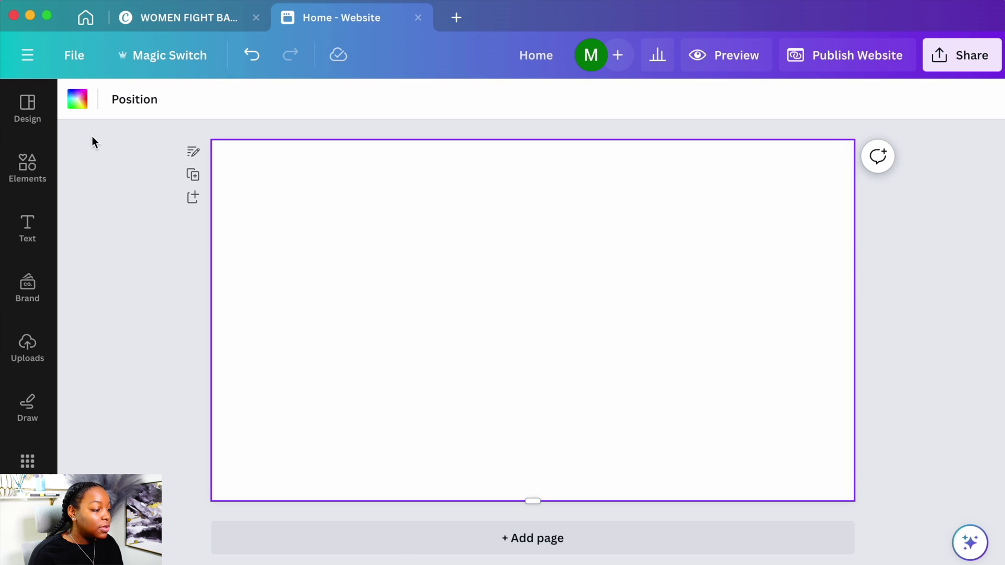
{"action": "left_click", "coordinate": [82, 108]}
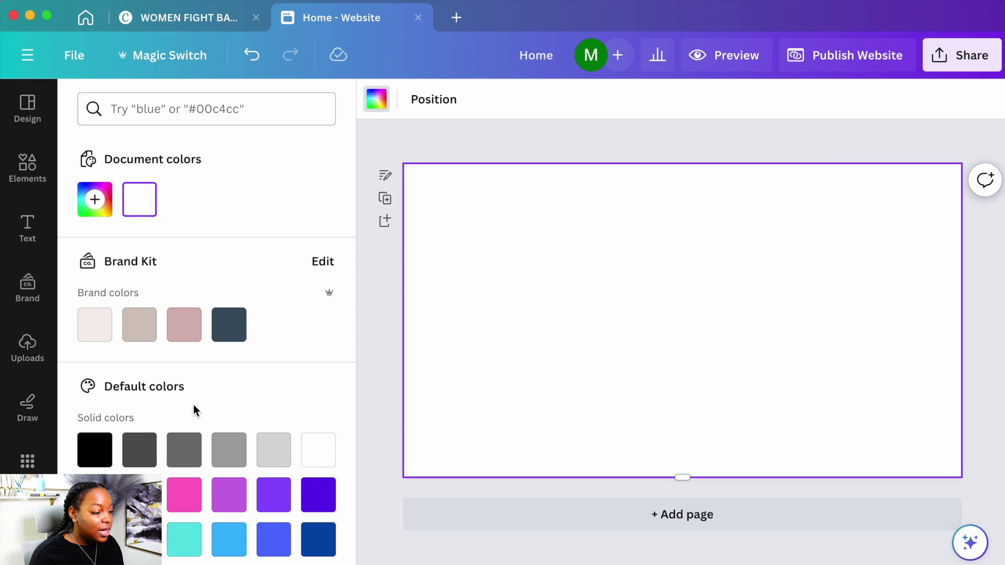
{"action": "scroll", "coordinate": [193, 405], "scroll_direction": "down", "scroll_amount": 3}
{"action": "scroll", "coordinate": [188, 324], "scroll_direction": "up", "scroll_amount": 3}
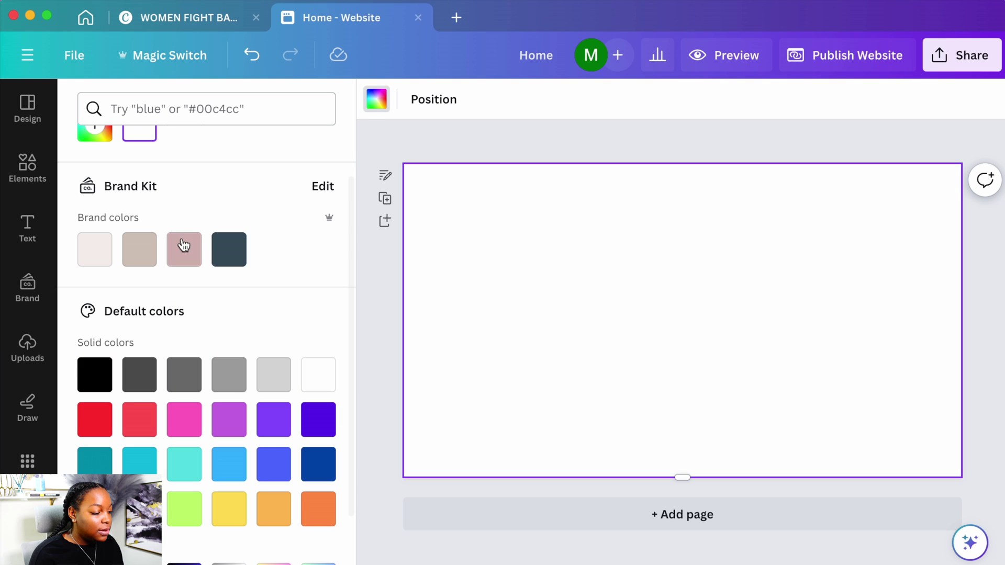
{"action": "left_click", "coordinate": [183, 248]}
{"action": "left_click", "coordinate": [377, 99]}
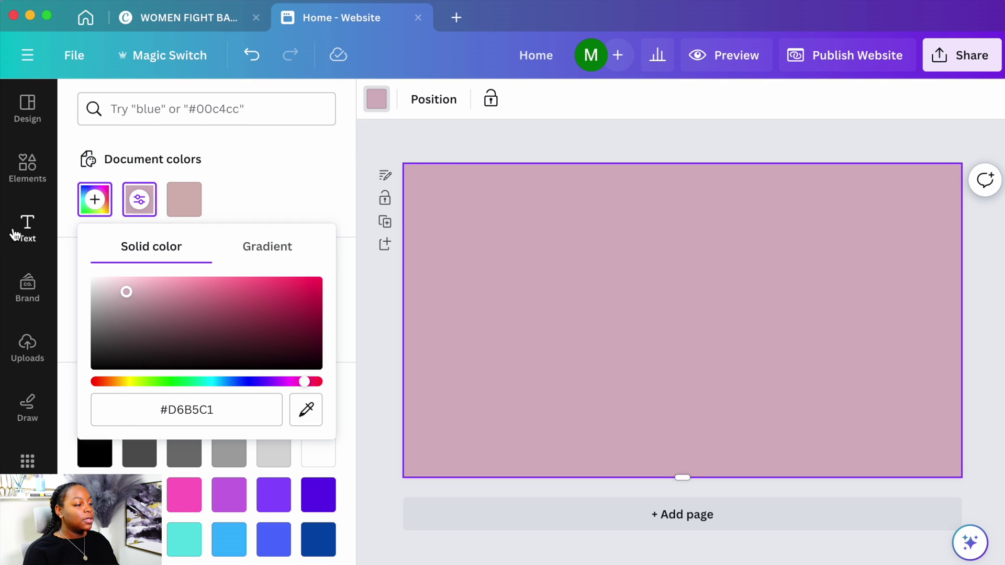
Add a white Anton 'About Us' heading at the pink page's top right.
{"action": "left_click", "coordinate": [15, 230]}
{"action": "left_click", "coordinate": [209, 240]}
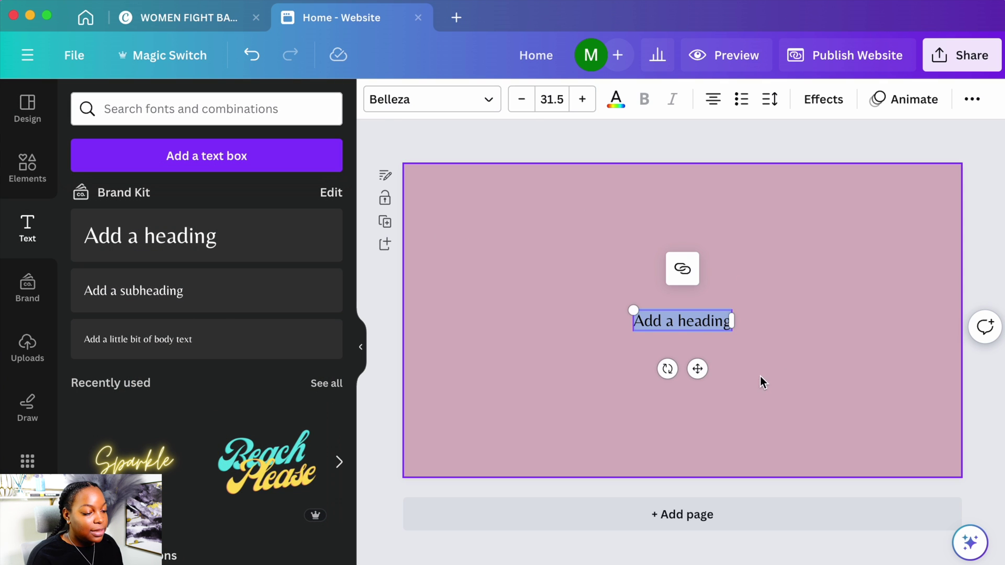
{"action": "left_click_drag", "start_coordinate": [702, 369], "coordinate": [705, 278]}
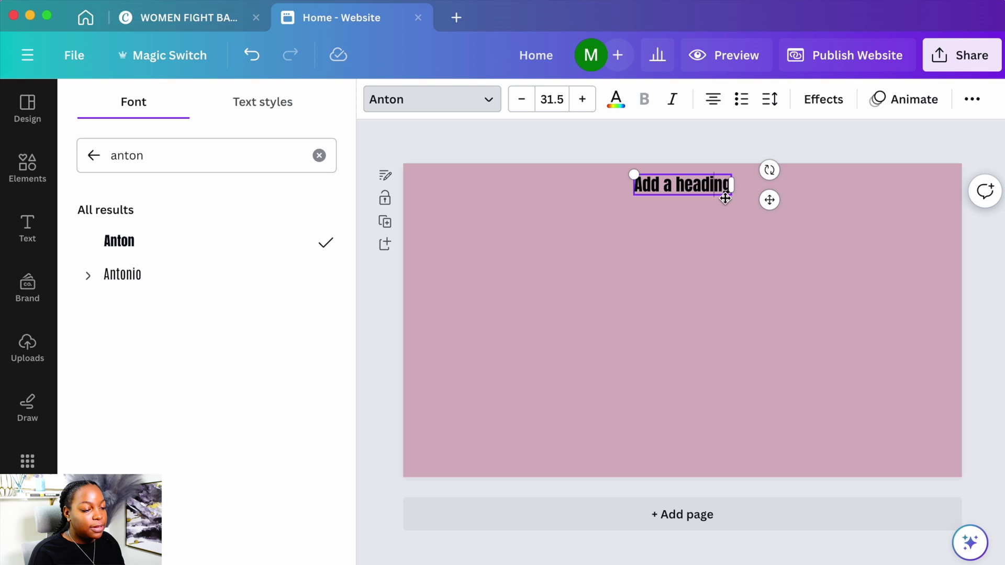
{"action": "left_click_drag", "start_coordinate": [769, 199], "coordinate": [967, 200]}
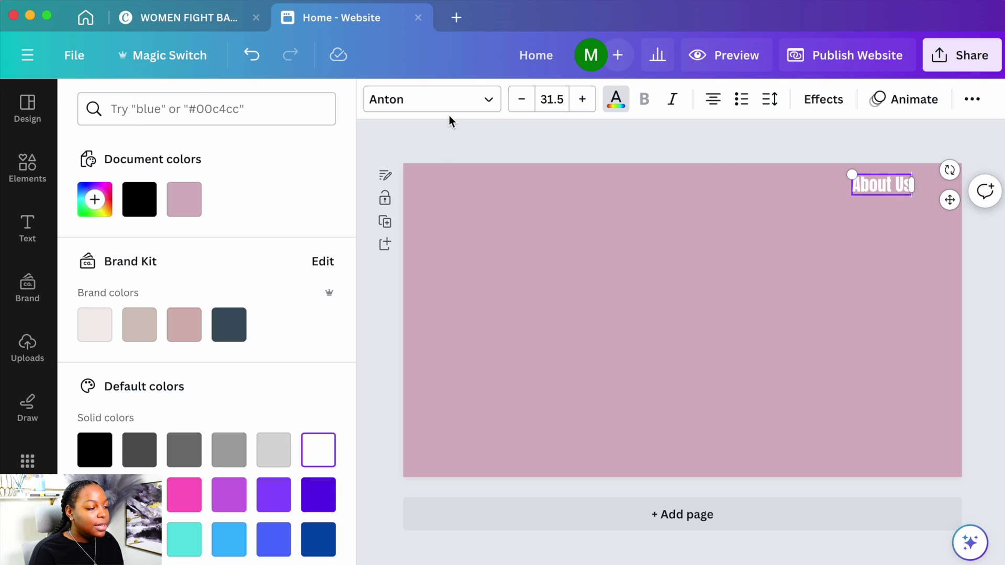
{"action": "key", "text": "Escape"}
{"action": "left_click", "coordinate": [208, 16]}
{"action": "scroll", "coordinate": [227, 272], "scroll_direction": "up", "scroll_amount": 4}
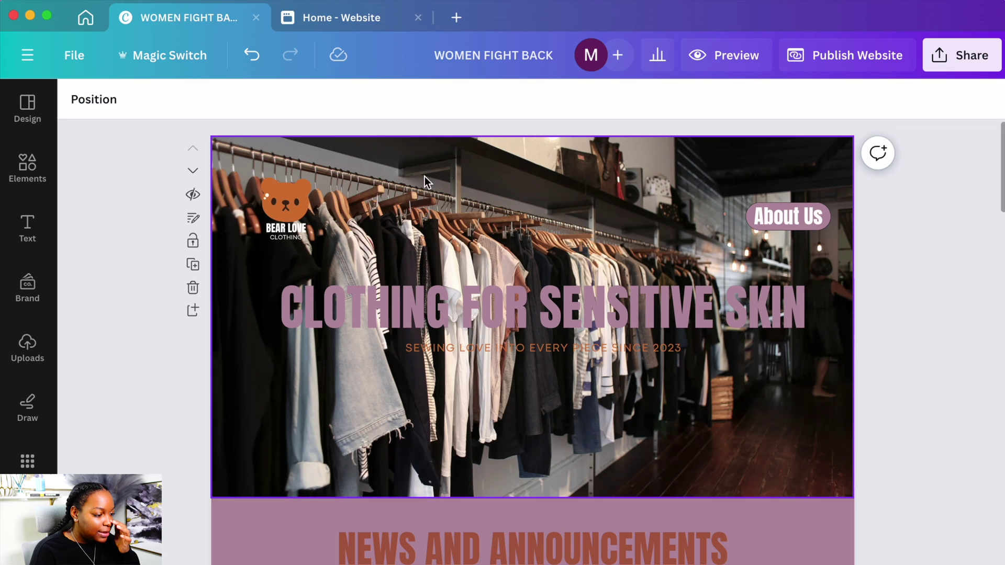
Copy the Bear Love Clothing bear logo from the WOMEN FIGHT BACK hero page.
{"action": "left_click_drag", "start_coordinate": [425, 177], "coordinate": [460, 258]}
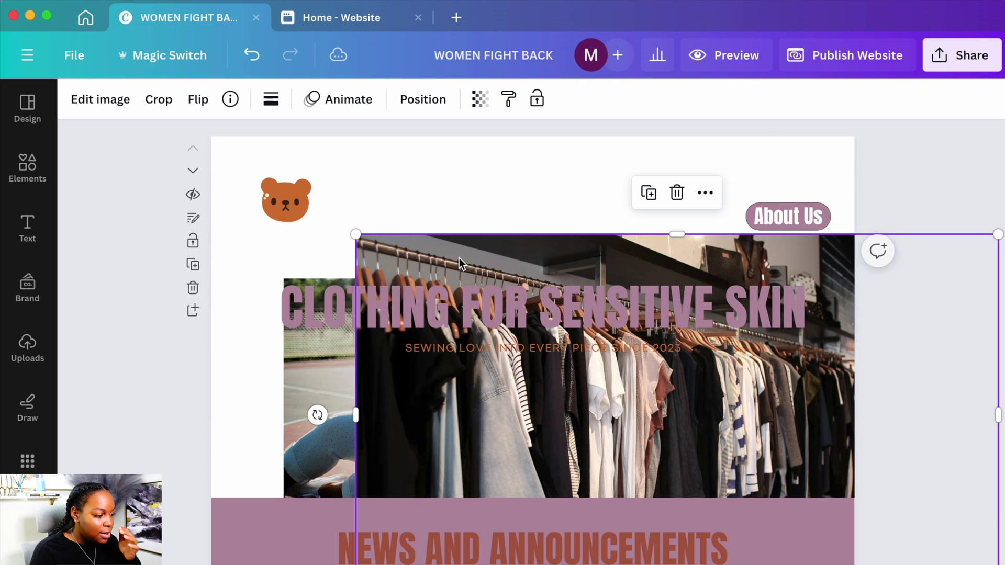
{"action": "left_click_drag", "start_coordinate": [227, 165], "coordinate": [325, 266]}
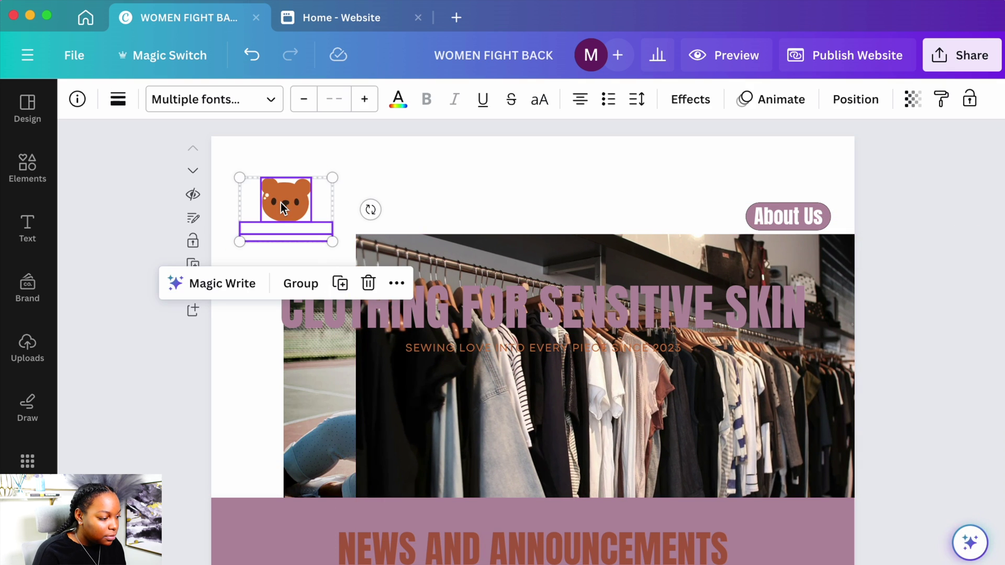
{"action": "right_click", "coordinate": [281, 203]}
{"action": "left_click", "coordinate": [342, 215]}
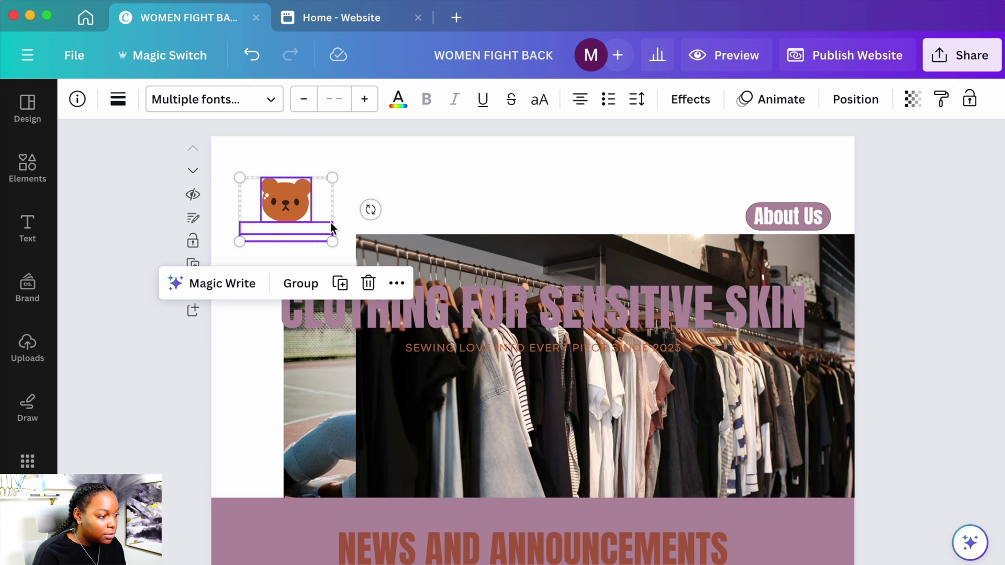
{"action": "left_click", "coordinate": [526, 254]}
{"action": "left_click_drag", "start_coordinate": [526, 254], "coordinate": [386, 161]}
Paste the bear logo onto the pink page at top left, opposite About Us.
{"action": "left_click", "coordinate": [346, 21]}
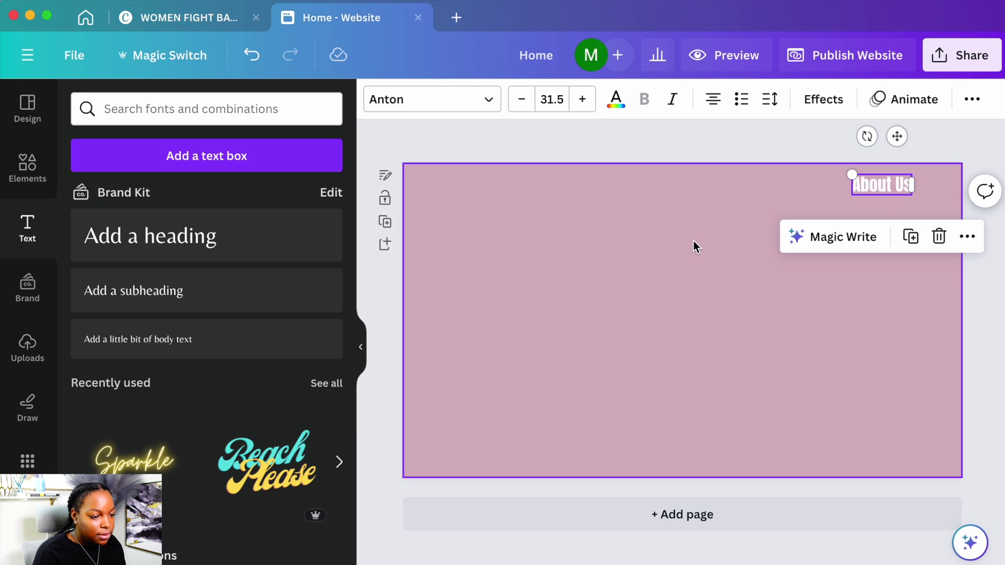
{"action": "right_click", "coordinate": [464, 214]}
{"action": "left_click", "coordinate": [523, 274]}
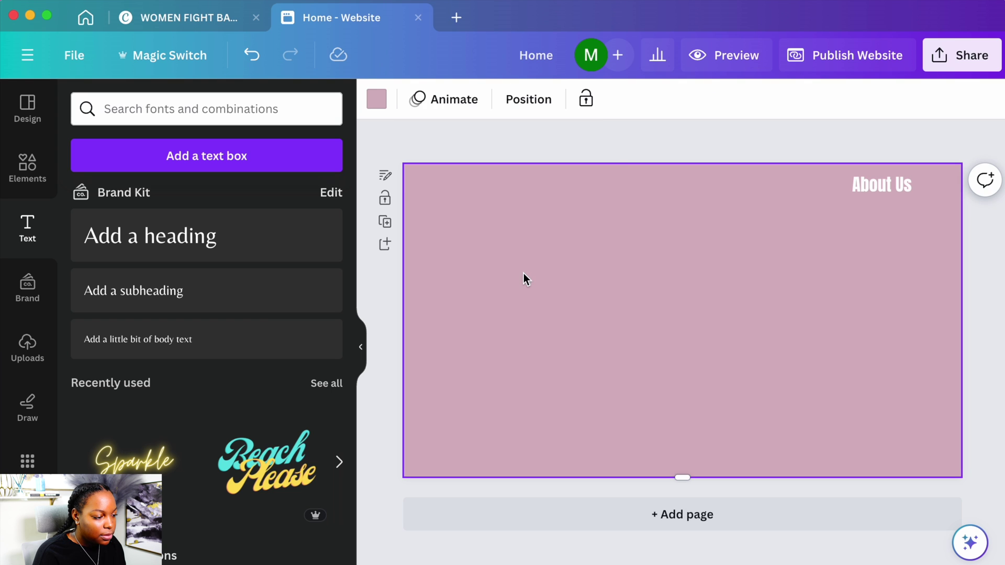
{"action": "key", "text": "ctrl+z"}
{"action": "key", "text": "ctrl+z"}
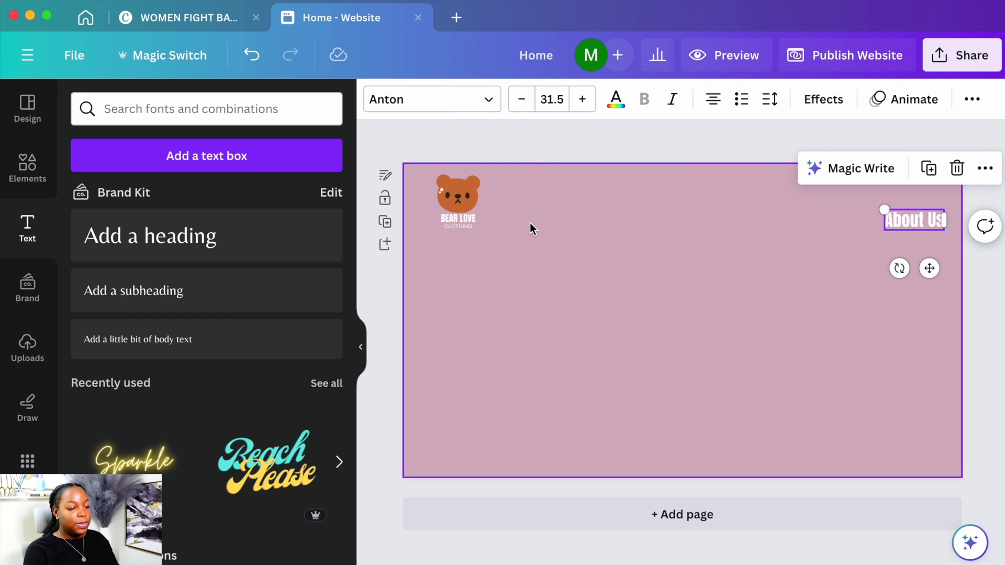
{"action": "left_click", "coordinate": [984, 308]}
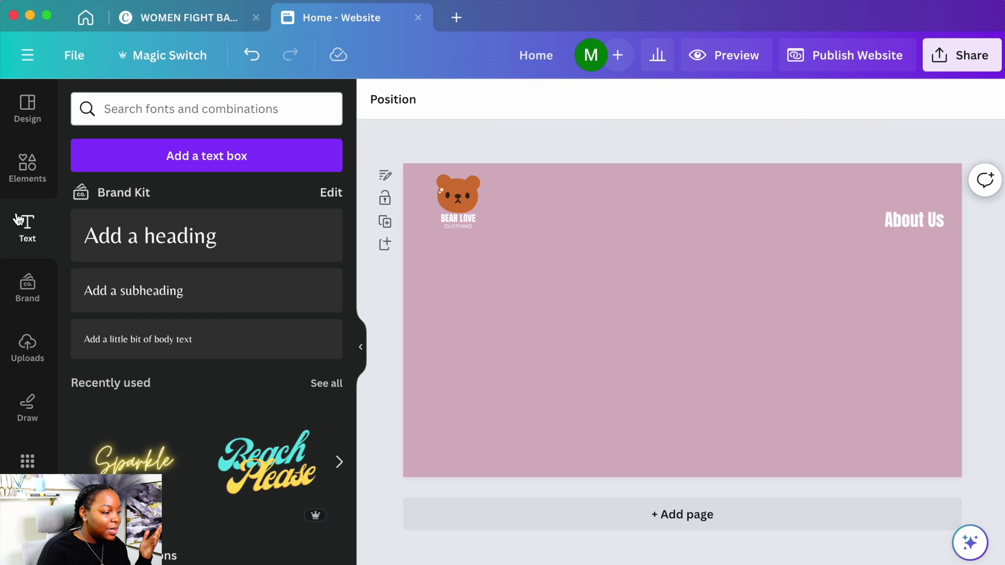
Add a clothing photo with the heading 'ALWAYS INSPIRING YOU TO DRESS THE BEST' beneath it.
{"action": "left_click", "coordinate": [28, 166]}
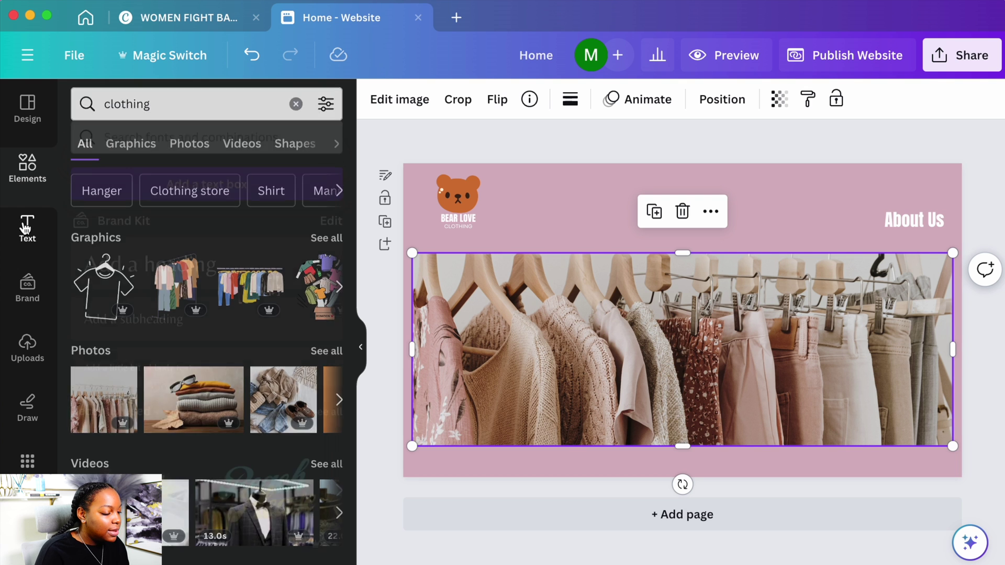
{"action": "left_click", "coordinate": [27, 226]}
{"action": "left_click", "coordinate": [248, 234]}
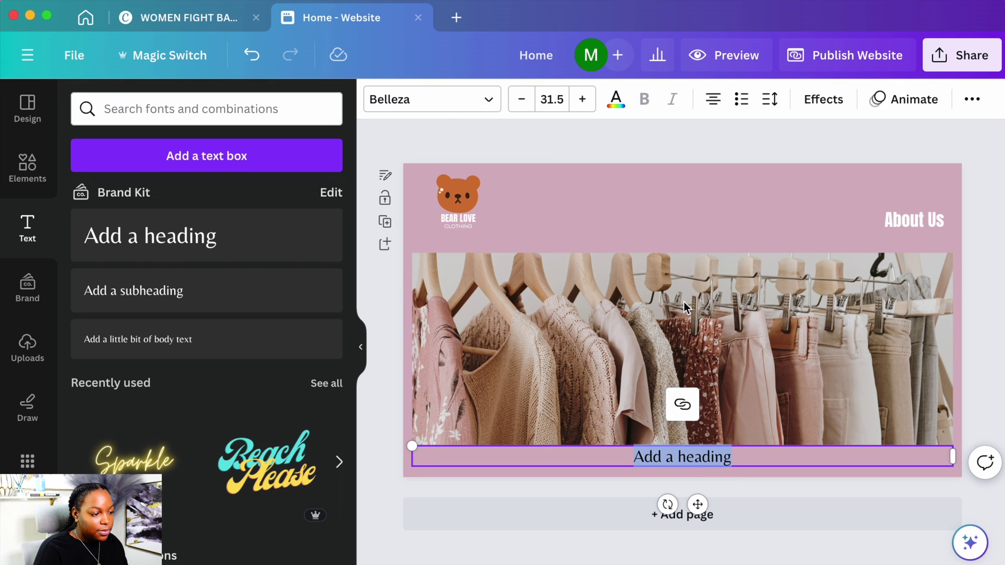
{"action": "key", "text": "super+v"}
{"action": "left_click", "coordinate": [991, 378]}
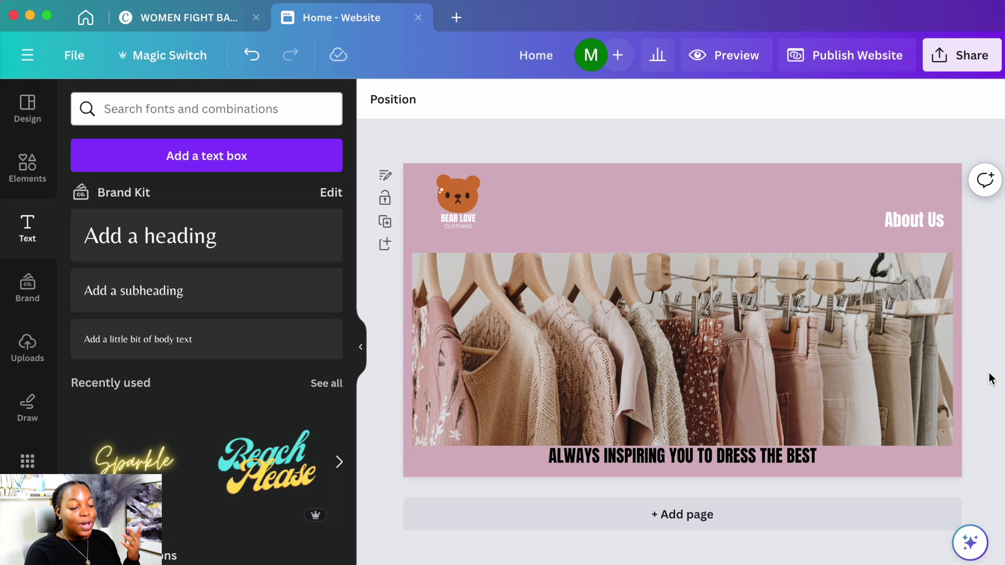
Add a new page and place a shopping-cart video found by searching 'SHOPPI'.
{"action": "left_click", "coordinate": [676, 518]}
{"action": "left_click", "coordinate": [197, 109]}
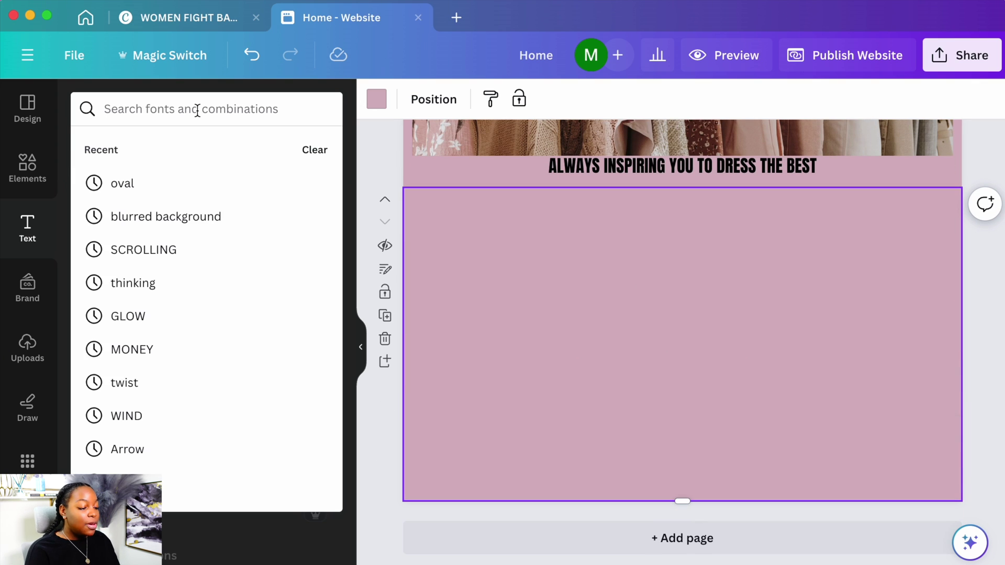
{"action": "left_click", "coordinate": [27, 168]}
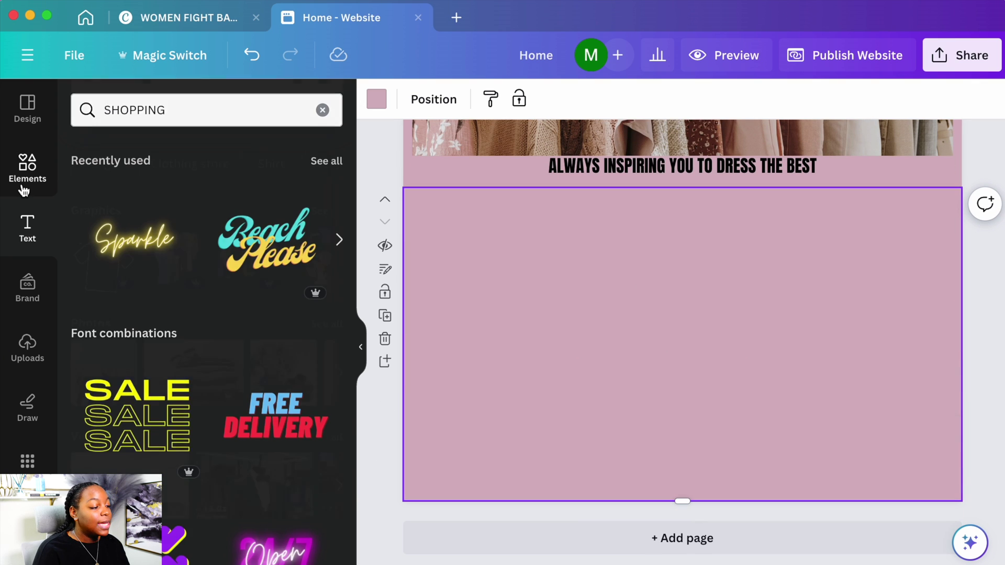
{"action": "left_click", "coordinate": [220, 99]}
{"action": "type", "text": "SHOPPI"}
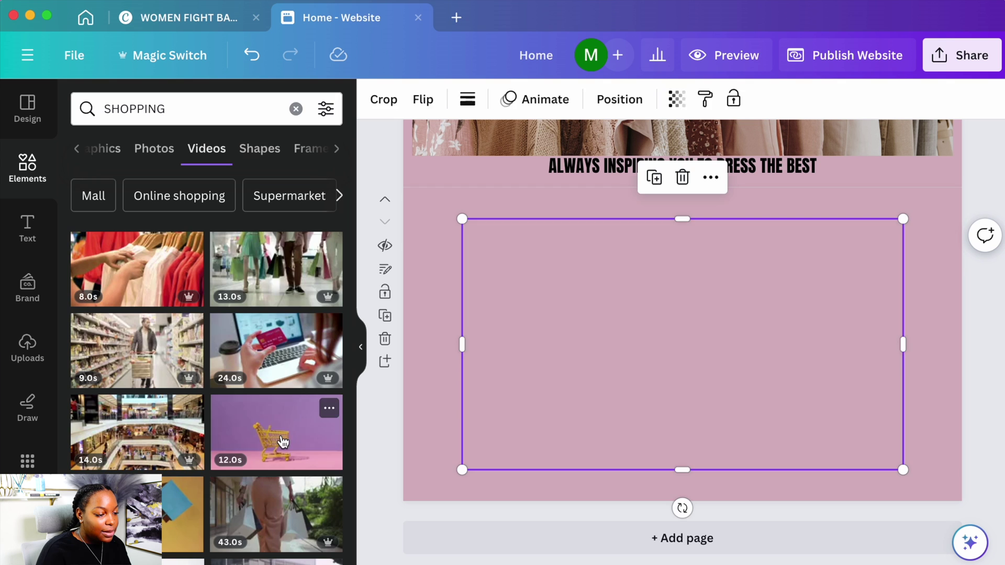
{"action": "left_click", "coordinate": [997, 335]}
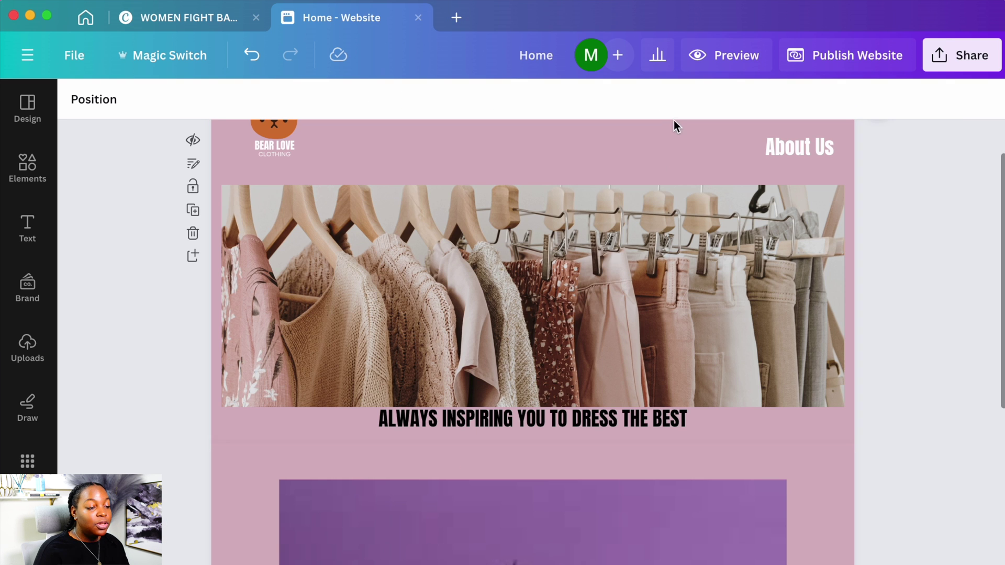
Preview the About Us page in desktop and phone layouts, then bring up the Publish to the web panel.
{"action": "left_click", "coordinate": [732, 57]}
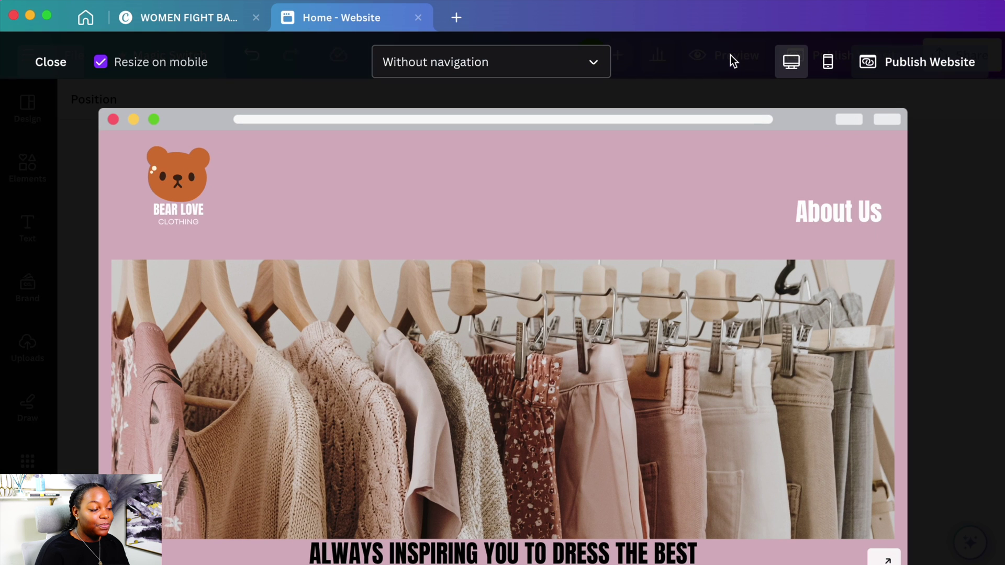
{"action": "scroll", "coordinate": [604, 297], "scroll_direction": "down", "scroll_amount": 8}
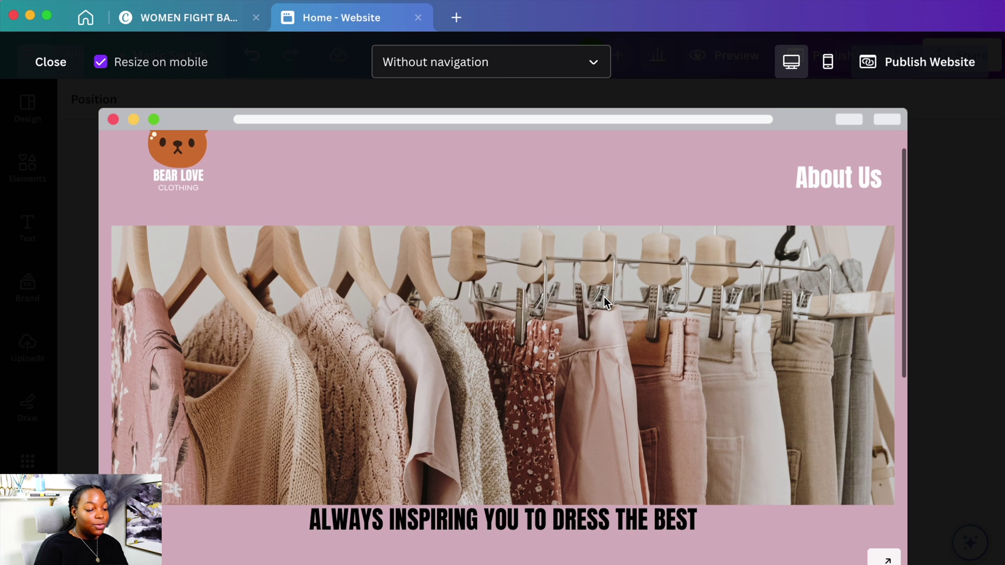
{"action": "scroll", "coordinate": [604, 296], "scroll_direction": "up", "scroll_amount": 8}
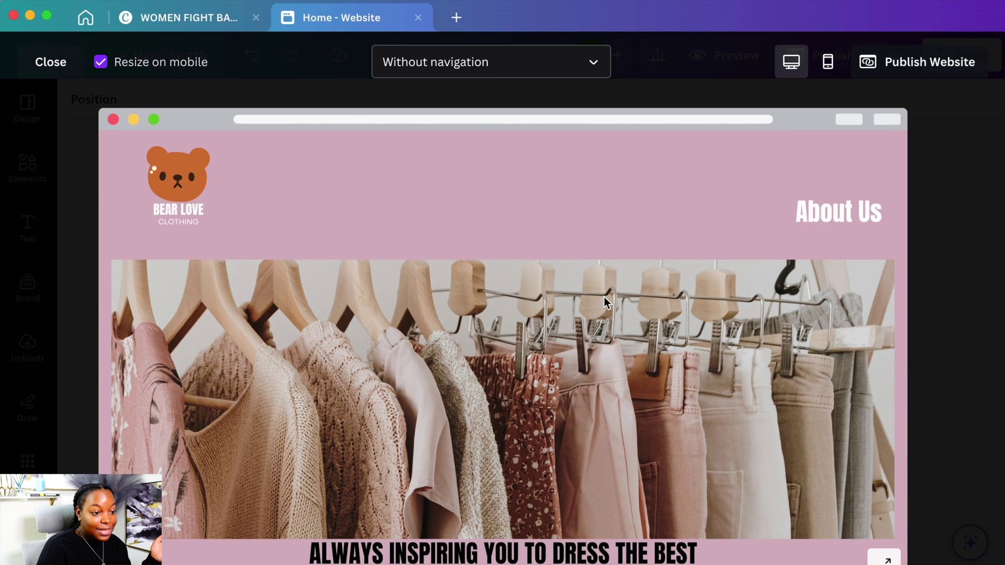
{"action": "left_click", "coordinate": [828, 63]}
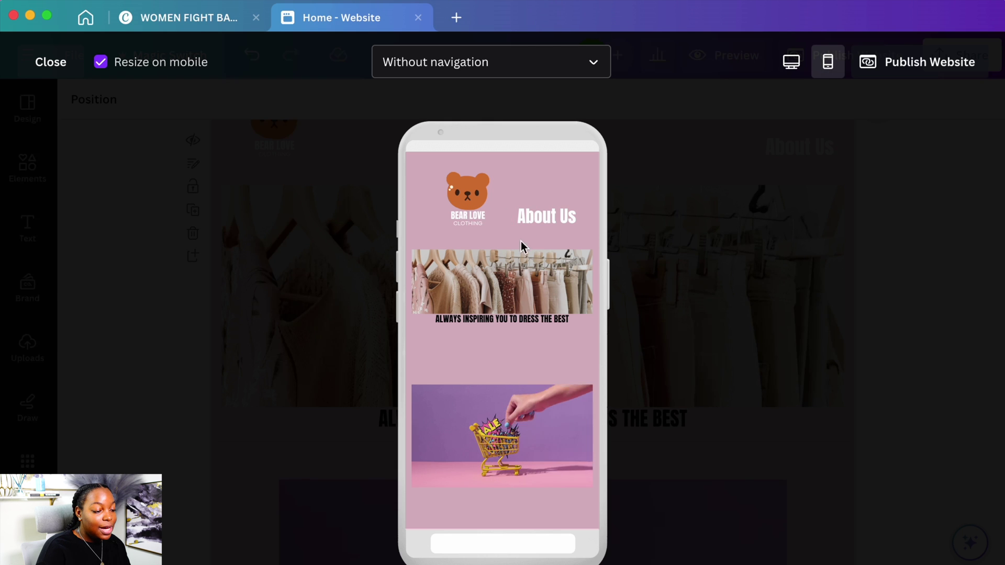
{"action": "left_click", "coordinate": [52, 70]}
{"action": "left_click", "coordinate": [857, 67]}
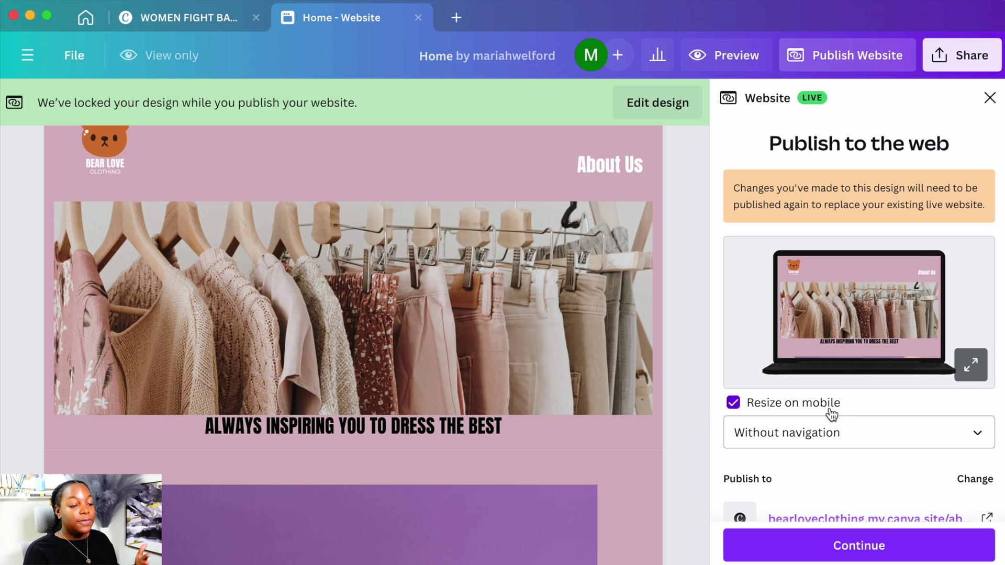
Publish the About Us page and copy its live address bearloveclothing.my.canva.site/aboutus.
{"action": "left_click", "coordinate": [875, 550]}
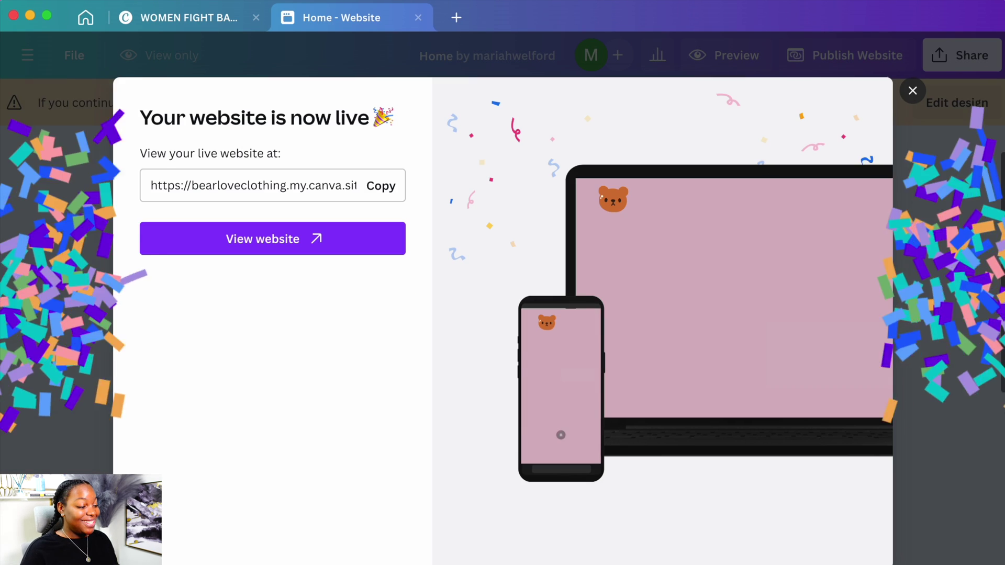
{"action": "left_click", "coordinate": [300, 256]}
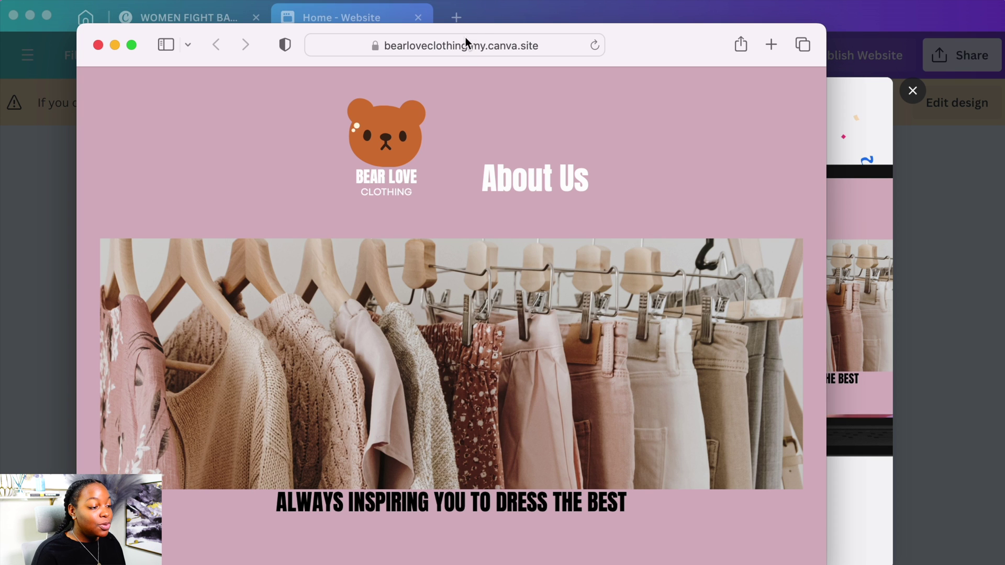
{"action": "left_click", "coordinate": [465, 46]}
{"action": "key", "text": "super+c"}
{"action": "right_click", "coordinate": [464, 50]}
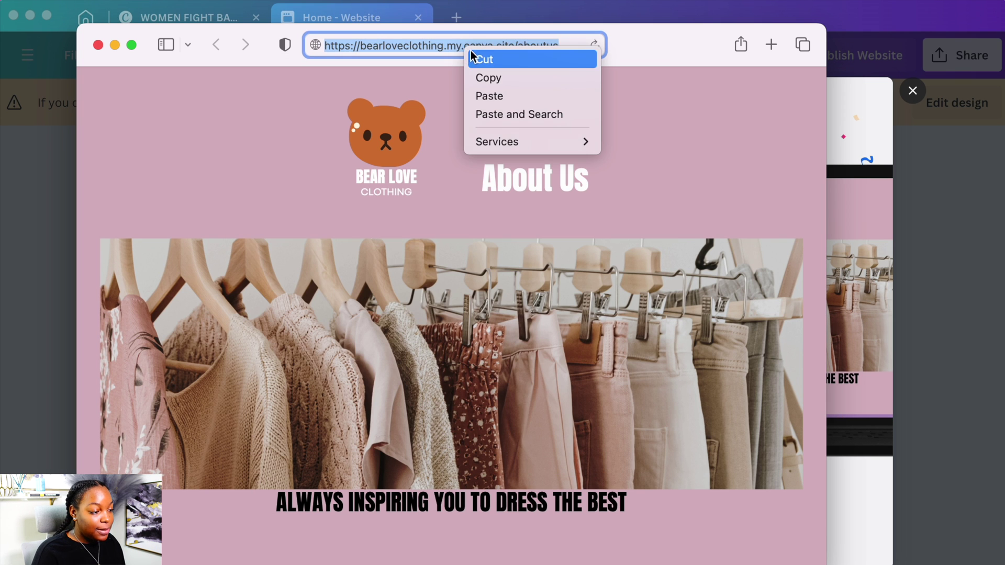
{"action": "left_click", "coordinate": [503, 78]}
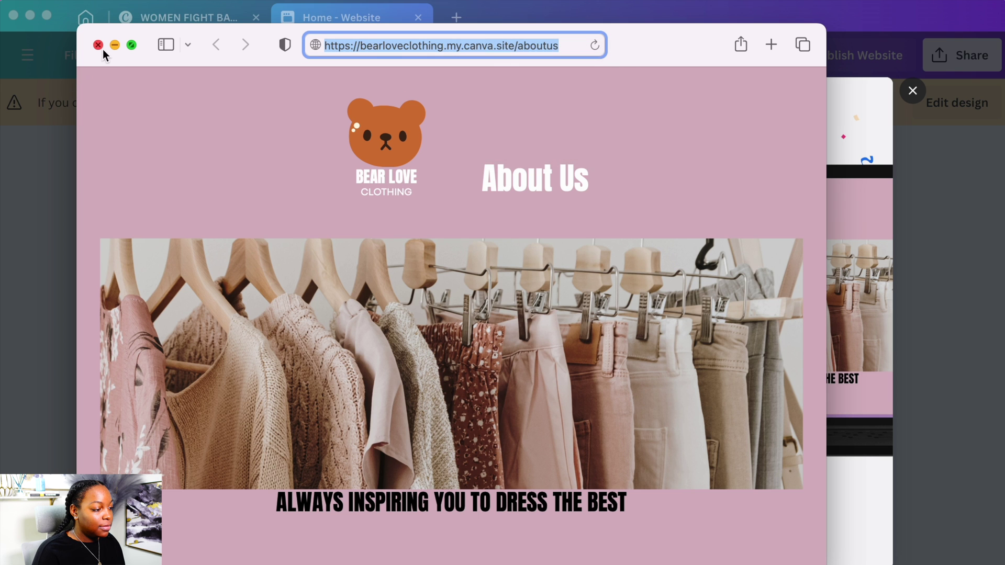
Close the browser and the live-site message, and return to the WOMEN FIGHT BACK design.
{"action": "left_click", "coordinate": [98, 45]}
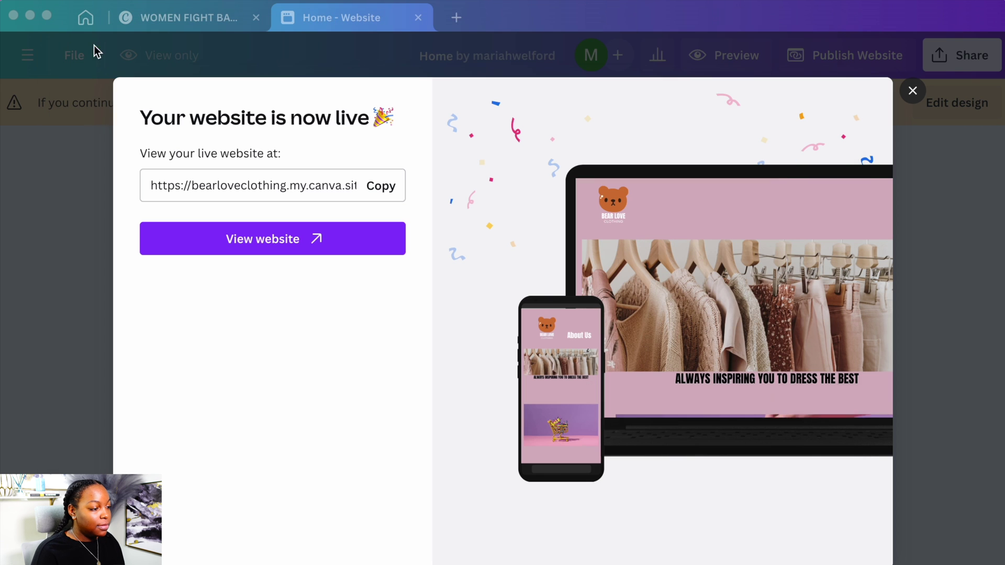
{"action": "left_click", "coordinate": [912, 91]}
{"action": "left_click", "coordinate": [216, 21]}
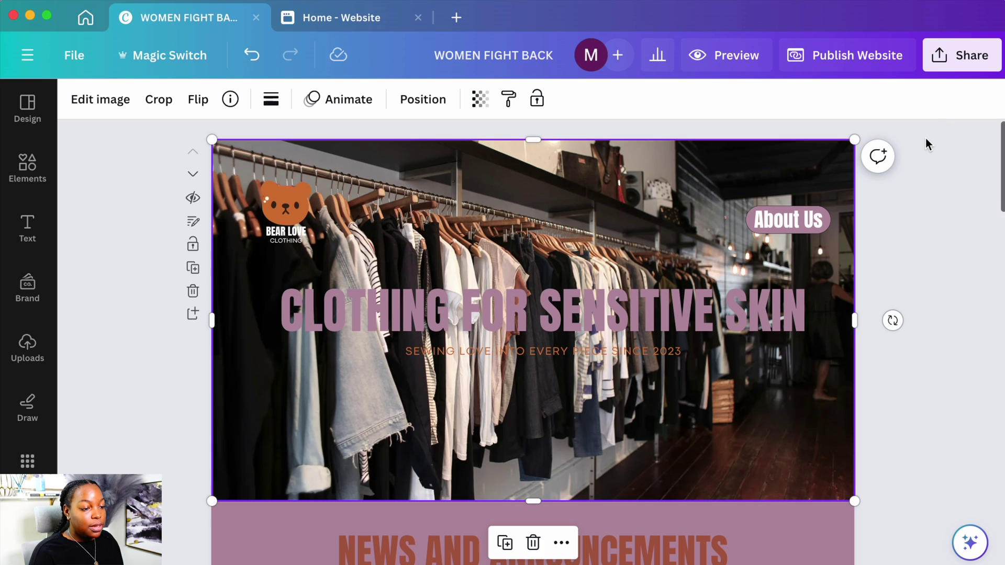
Link the hero's About Us text to bearloveclothing.my.canva.site/aboutus and toggle its underline.
{"action": "left_click", "coordinate": [780, 216]}
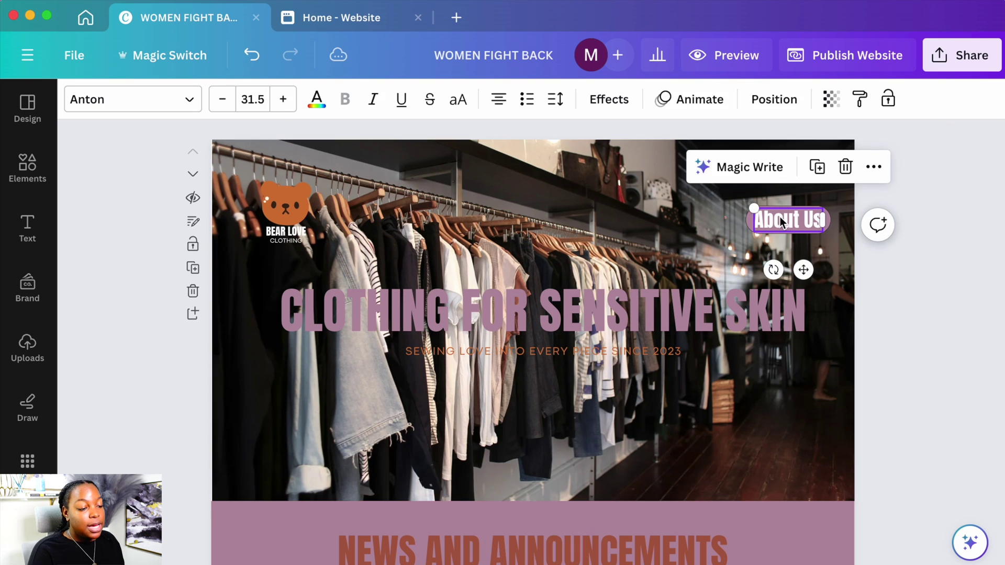
{"action": "left_click", "coordinate": [874, 168]}
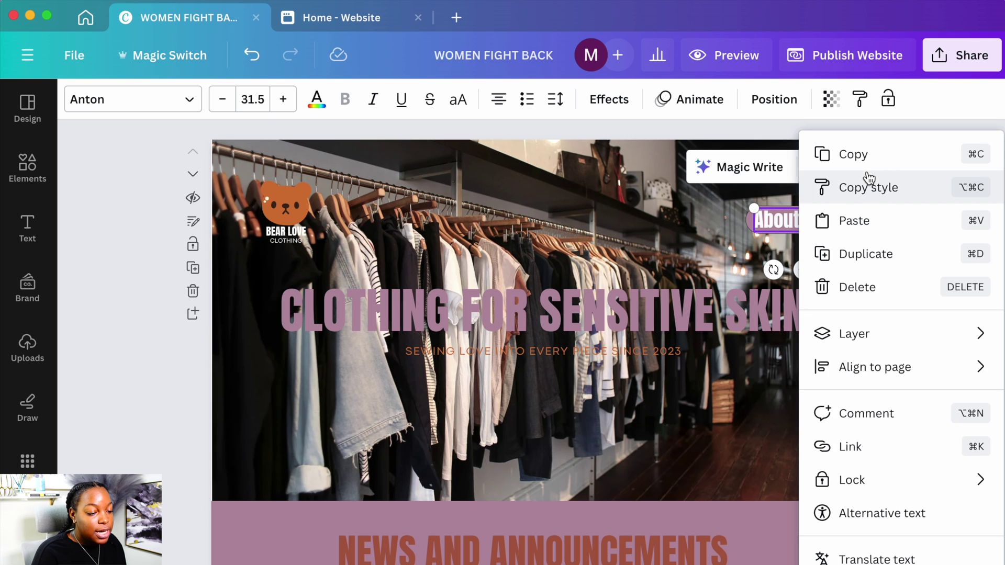
{"action": "left_click", "coordinate": [872, 461]}
{"action": "right_click", "coordinate": [750, 242]}
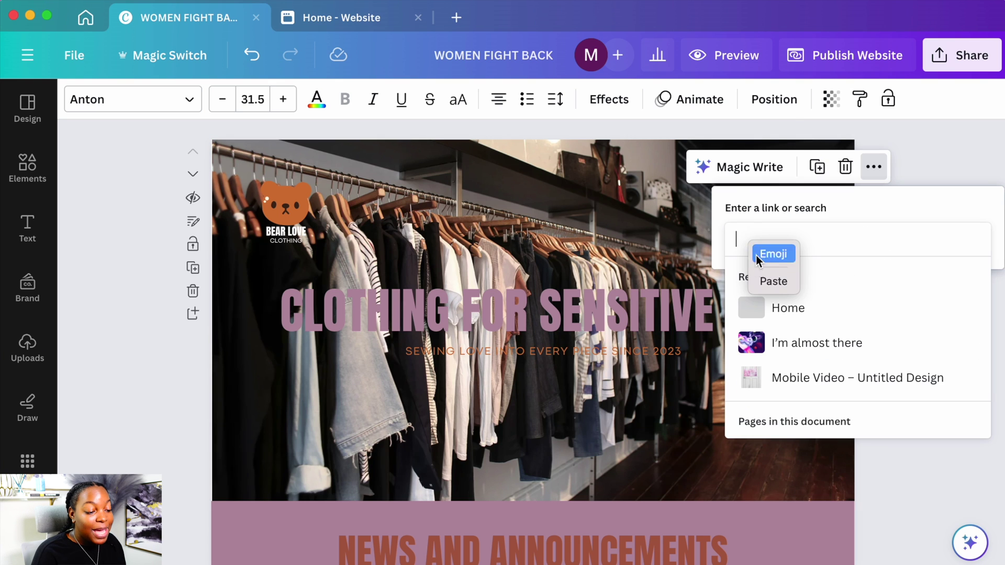
{"action": "left_click", "coordinate": [775, 286]}
{"action": "left_click", "coordinate": [940, 150]}
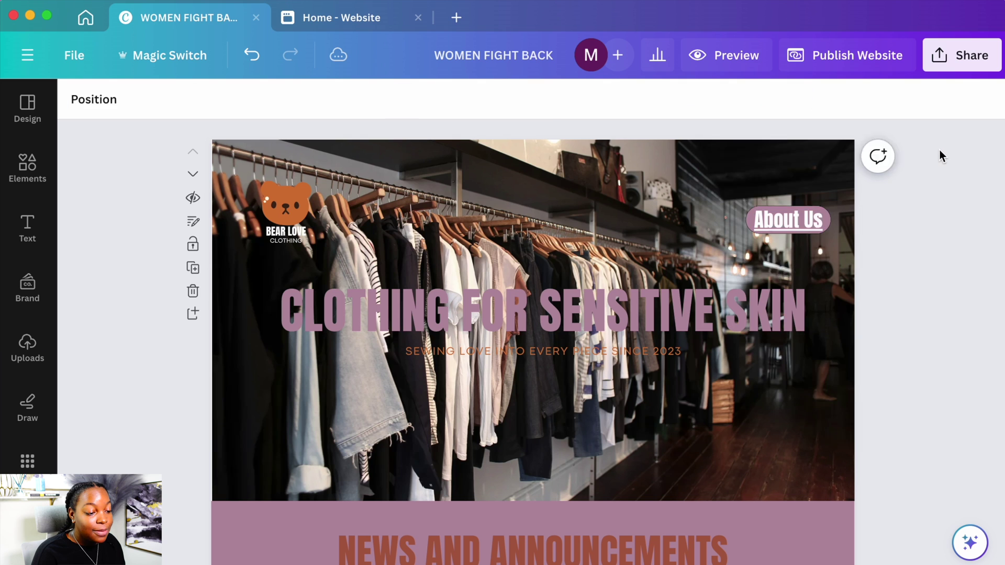
{"action": "left_click", "coordinate": [796, 219]}
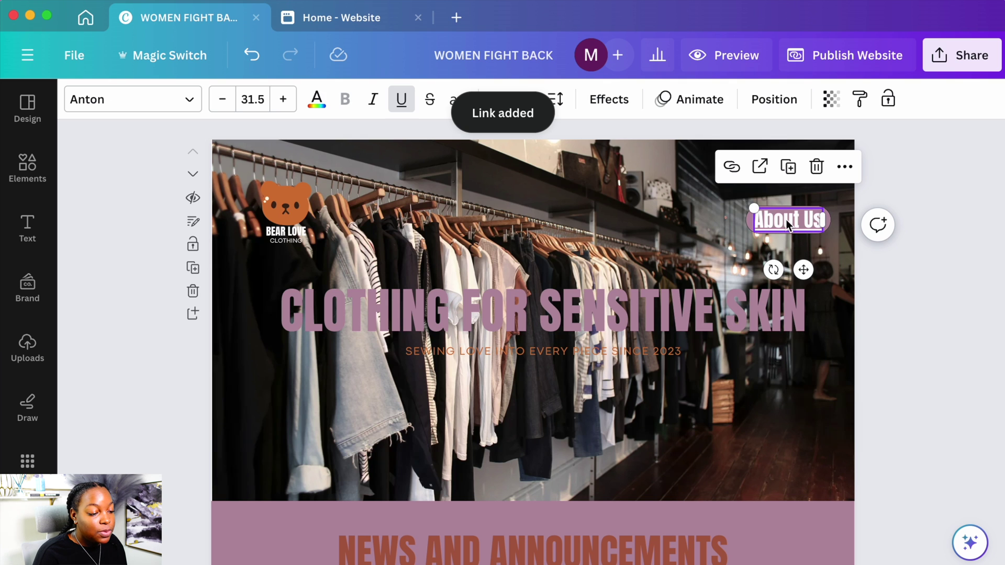
{"action": "left_click", "coordinate": [401, 106]}
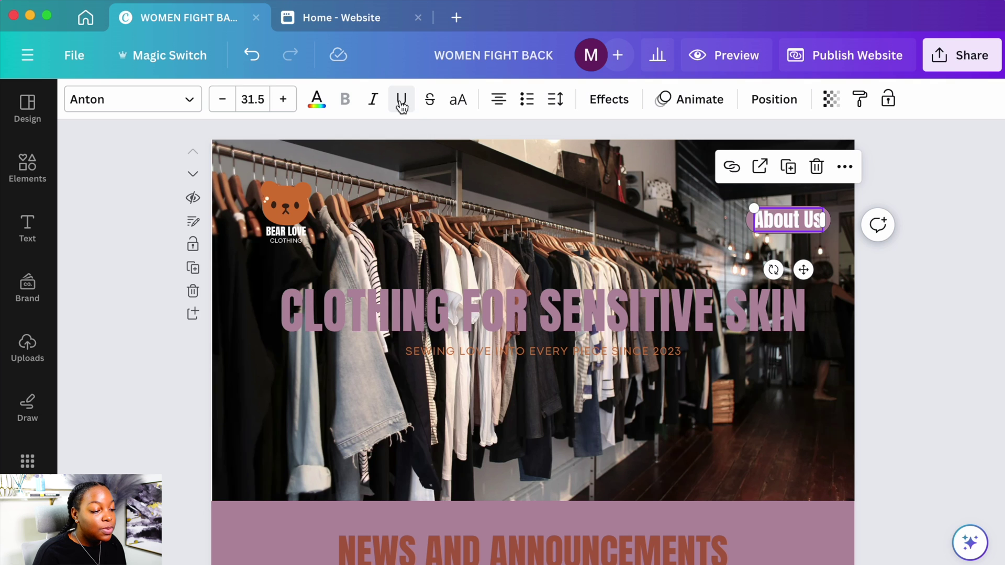
{"action": "left_click", "coordinate": [911, 271]}
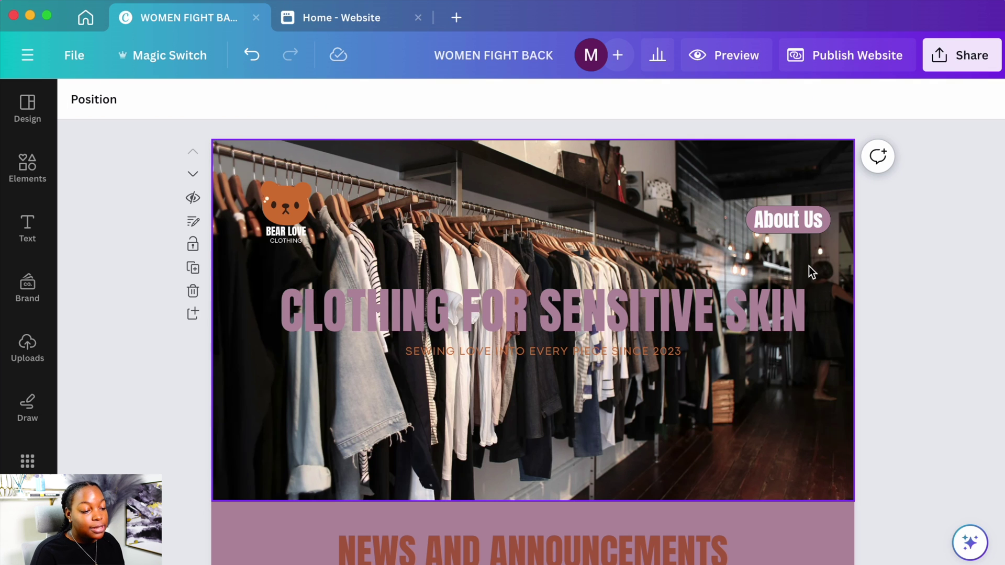
Link the oval About Us button shape to the same About Us page address.
{"action": "left_click", "coordinate": [753, 221]}
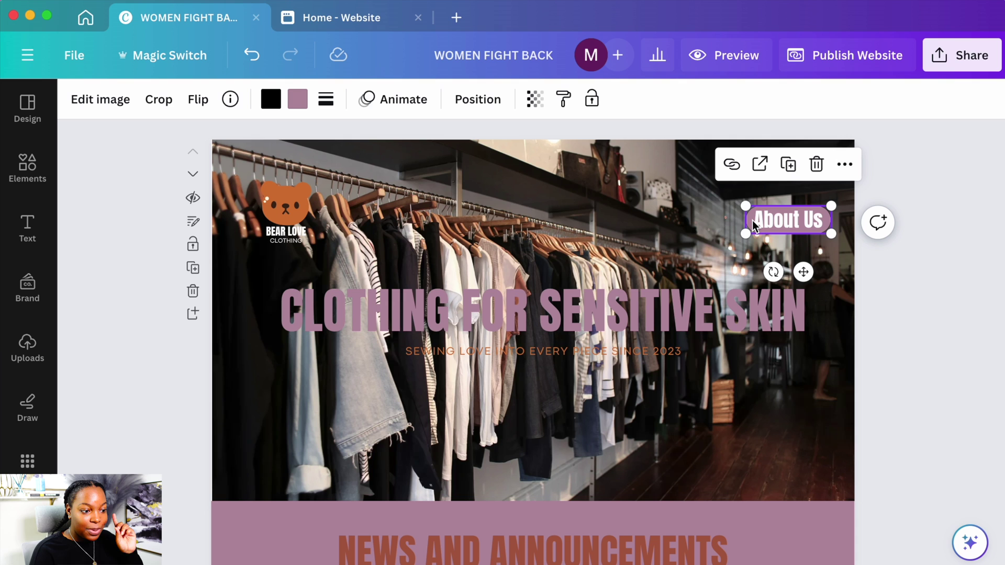
{"action": "left_click", "coordinate": [845, 165]}
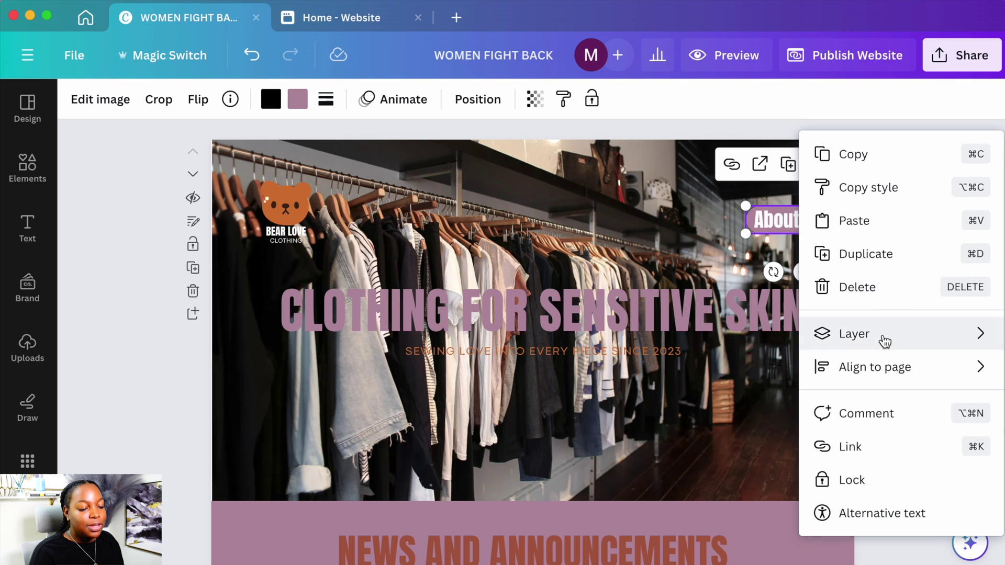
{"action": "left_click", "coordinate": [892, 446]}
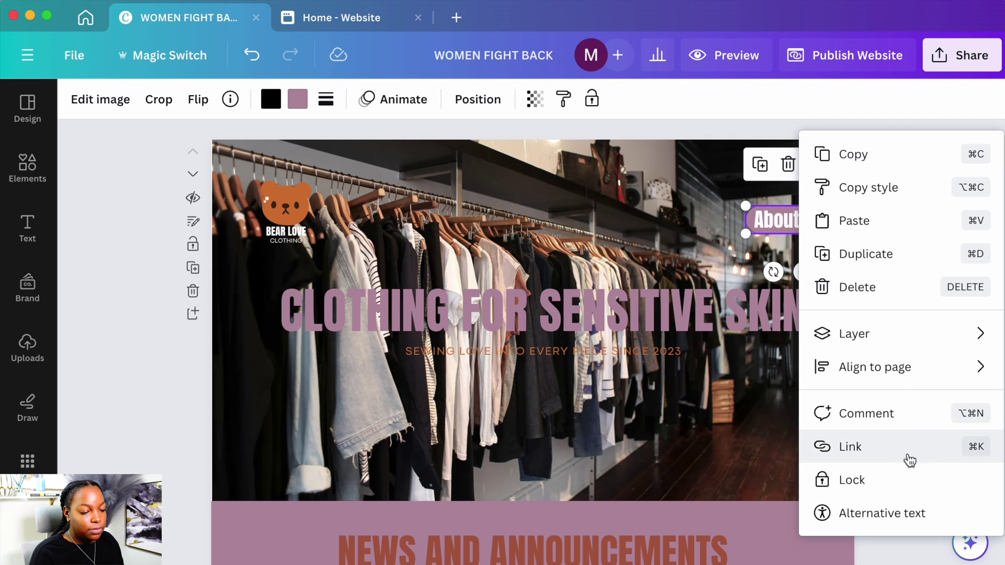
{"action": "left_click", "coordinate": [912, 451]}
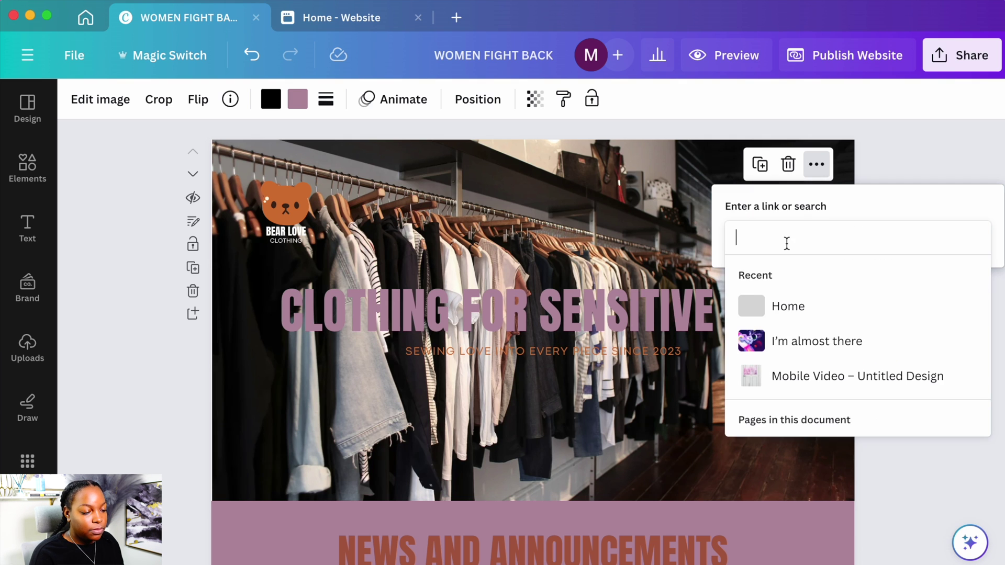
{"action": "right_click", "coordinate": [787, 241]}
{"action": "left_click", "coordinate": [819, 281]}
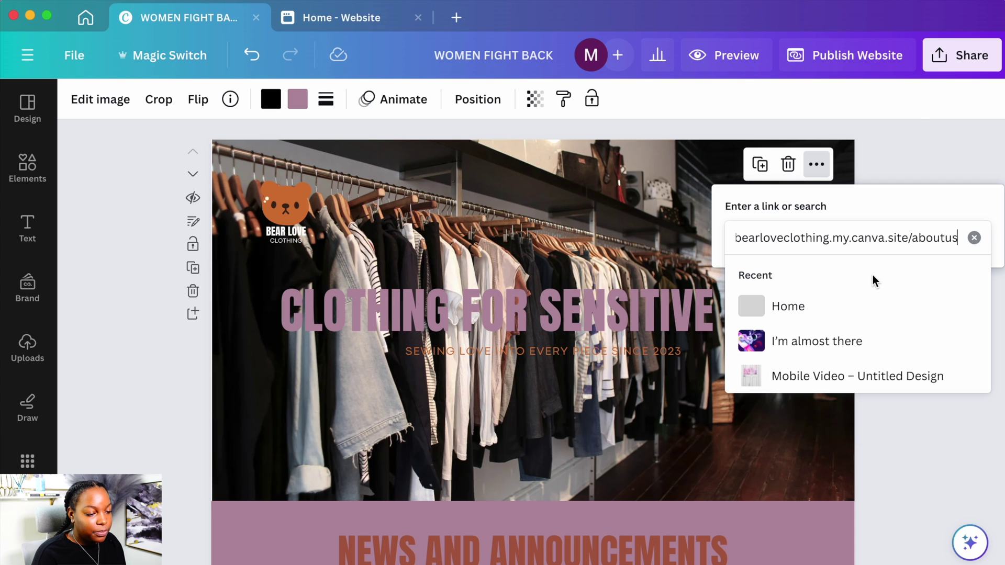
{"action": "key", "text": "Return"}
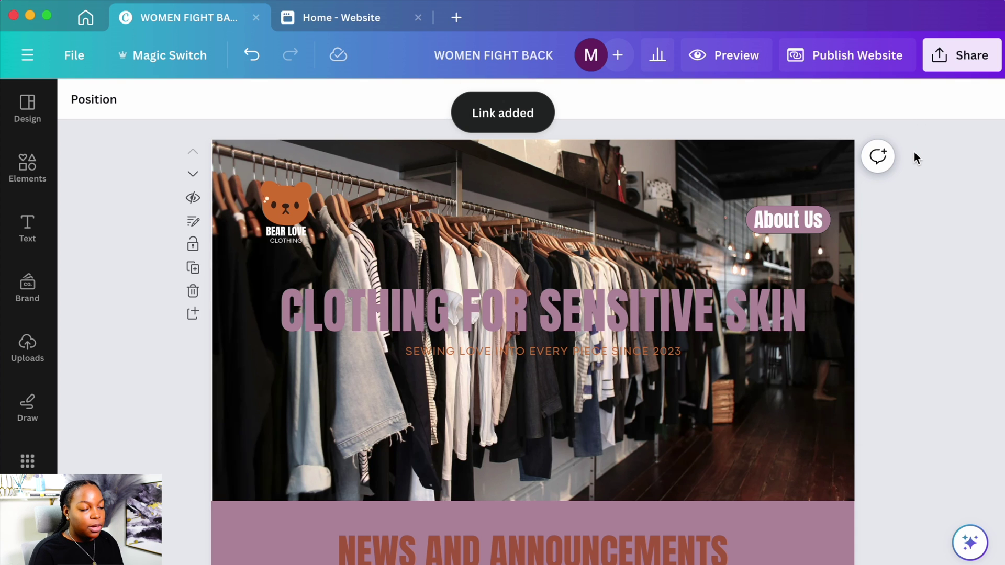
Republish the WOMEN FIGHT BACK website through Publish Website, Continue and Publish.
{"action": "left_click", "coordinate": [857, 55]}
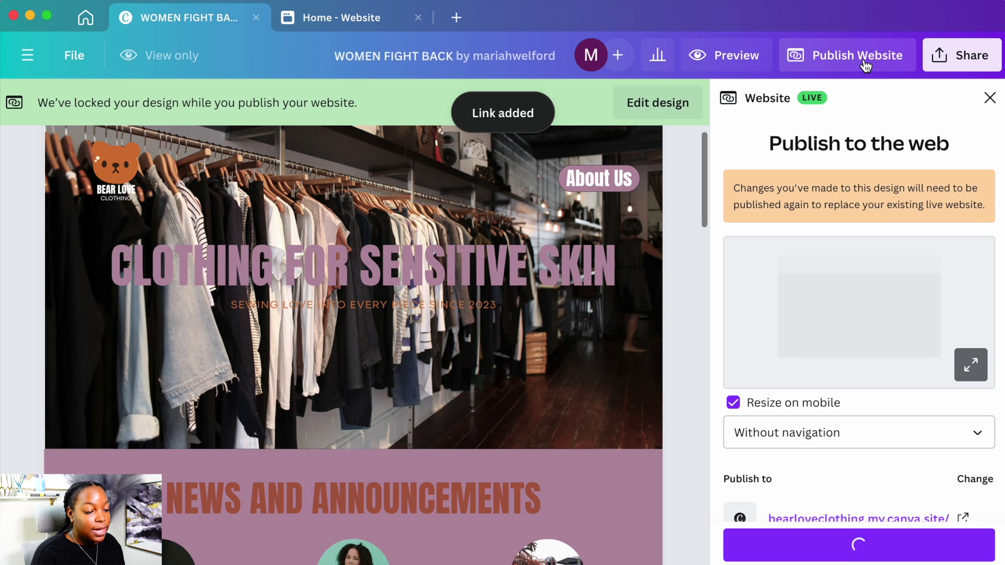
{"action": "left_click", "coordinate": [911, 550]}
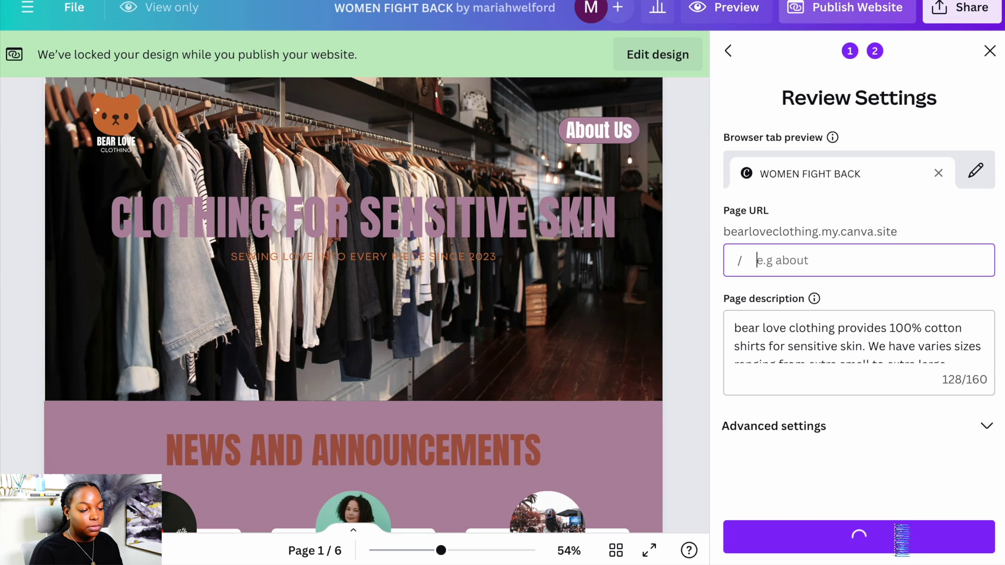
{"action": "left_click", "coordinate": [897, 537]}
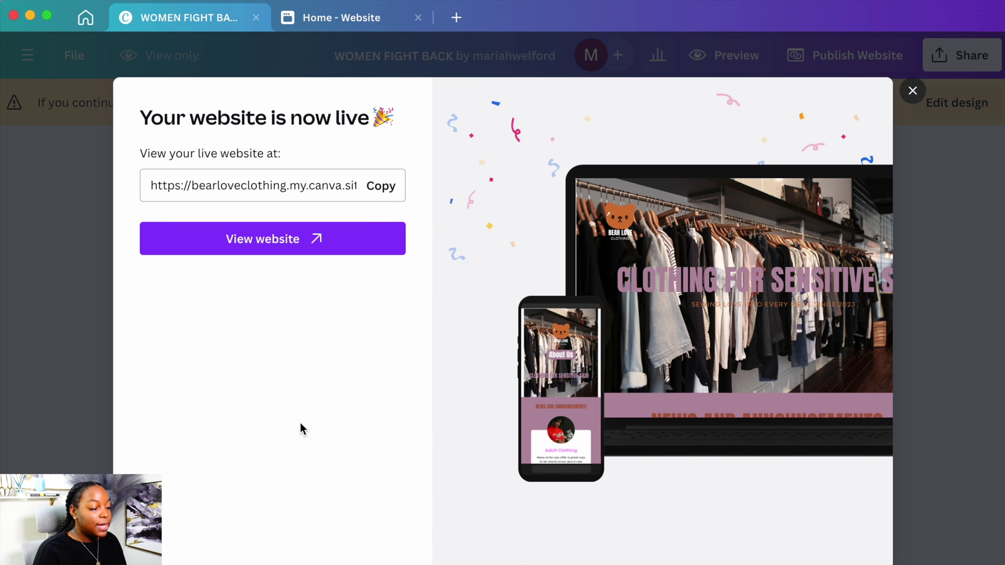
On the live site, follow the About Us button to the pink page, scroll it, then close Safari.
{"action": "left_click", "coordinate": [317, 239]}
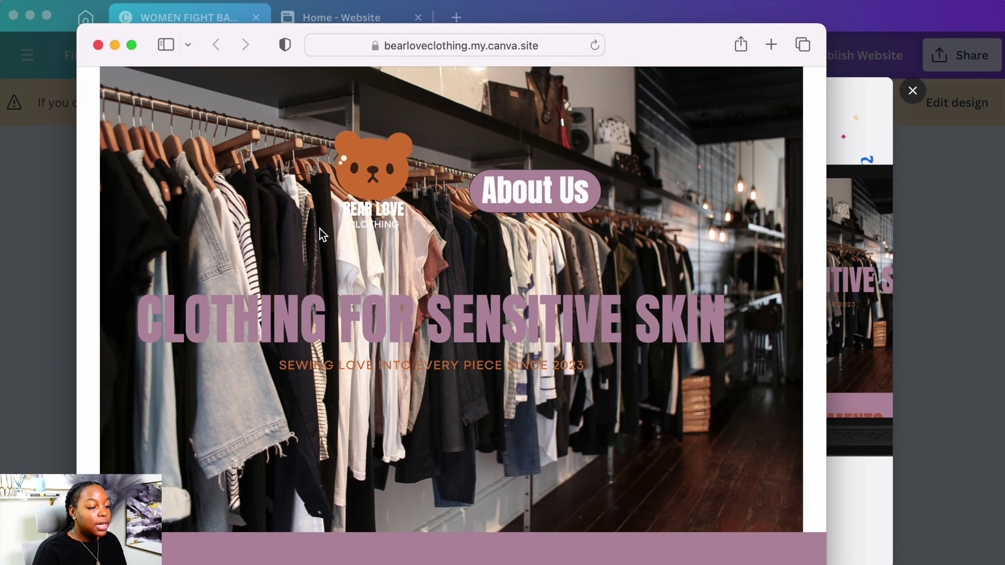
{"action": "left_click", "coordinate": [543, 190]}
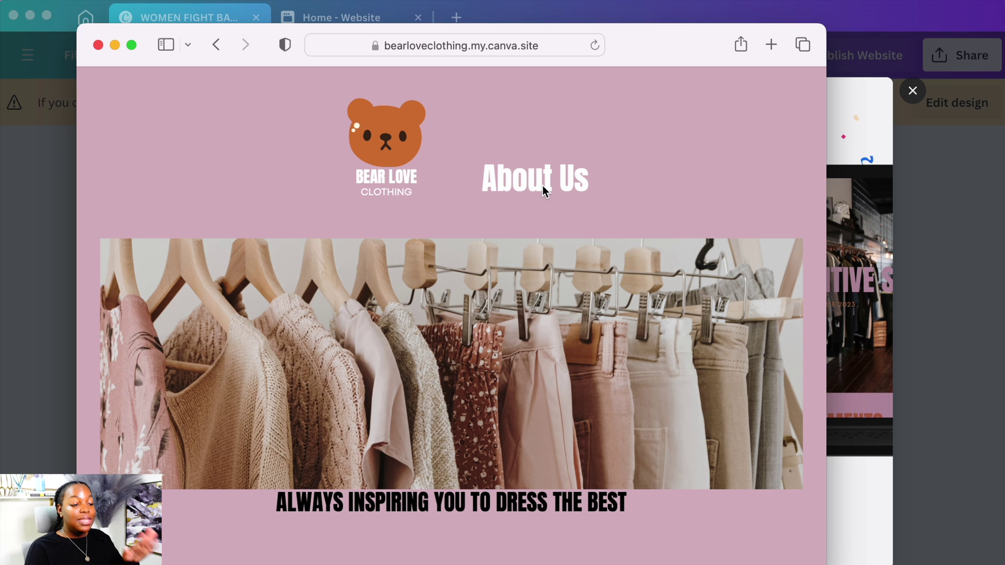
{"action": "scroll", "coordinate": [544, 188], "scroll_direction": "down", "scroll_amount": 10}
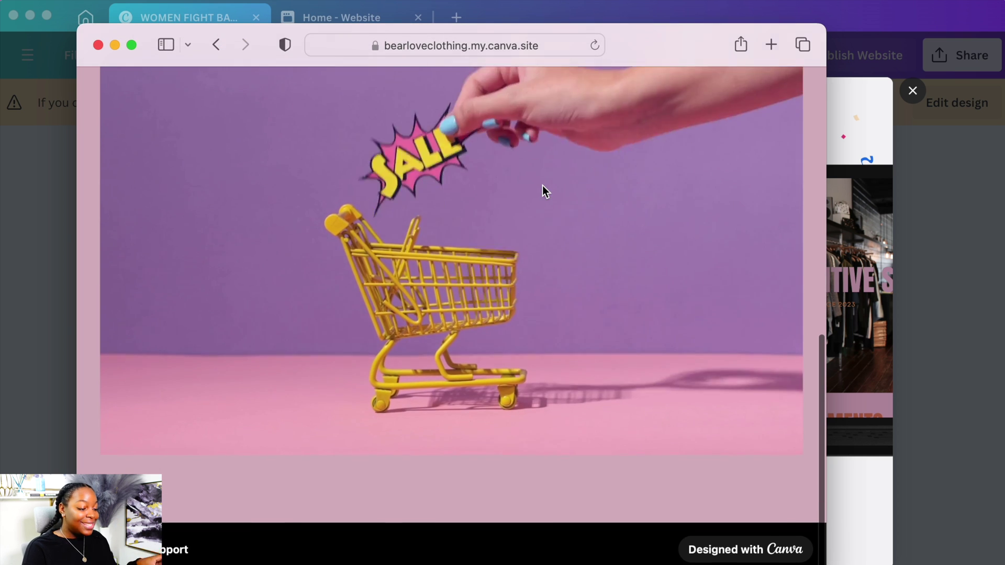
{"action": "scroll", "coordinate": [543, 185], "scroll_direction": "up", "scroll_amount": 10}
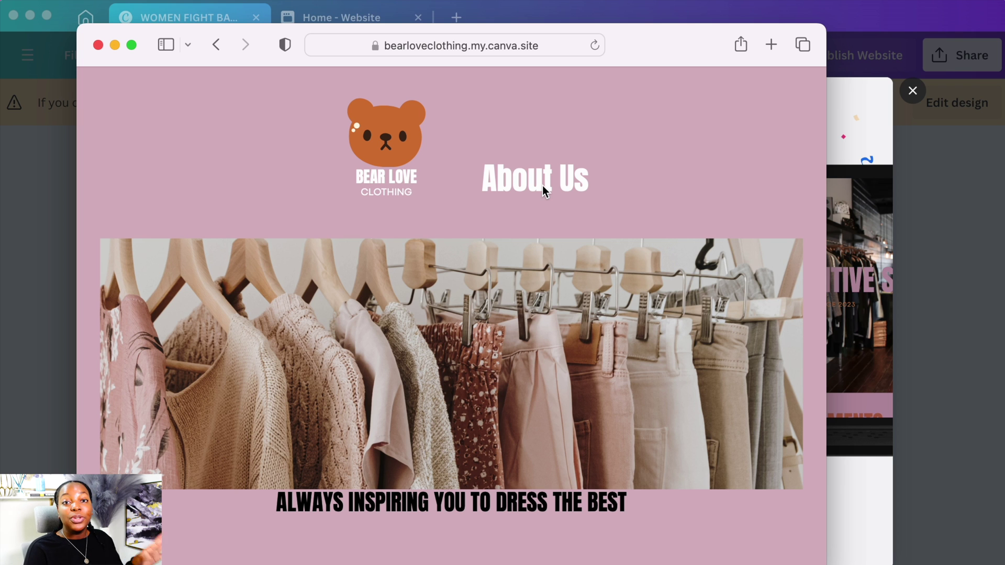
{"action": "left_click", "coordinate": [913, 95]}
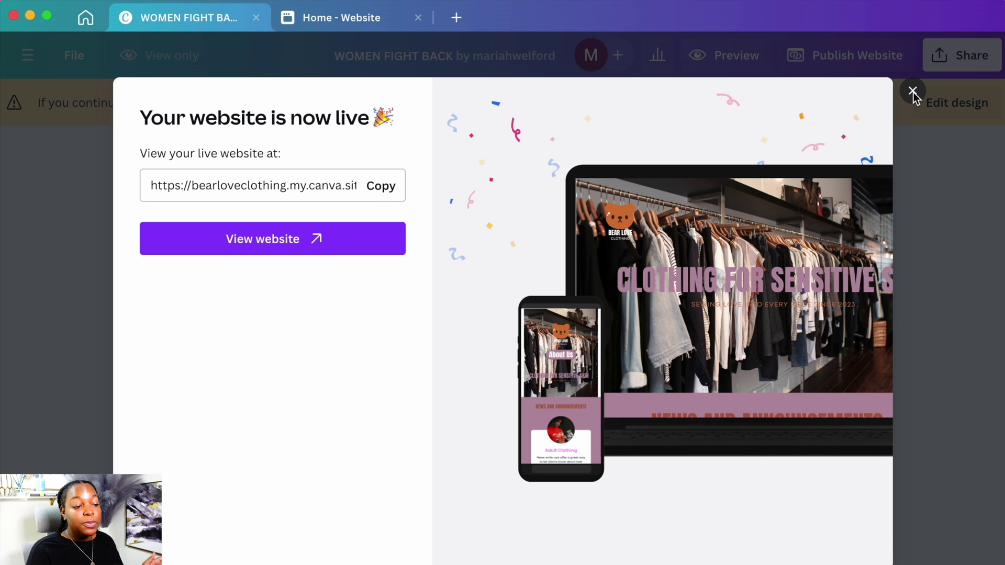
Dismiss the 'Your website is now live' confirmation.
{"action": "left_click", "coordinate": [912, 93]}
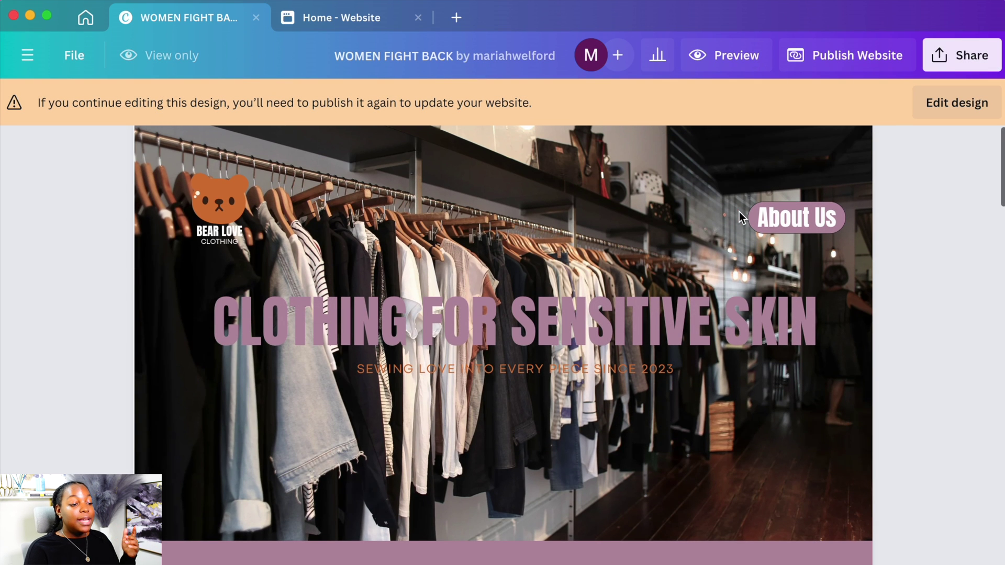